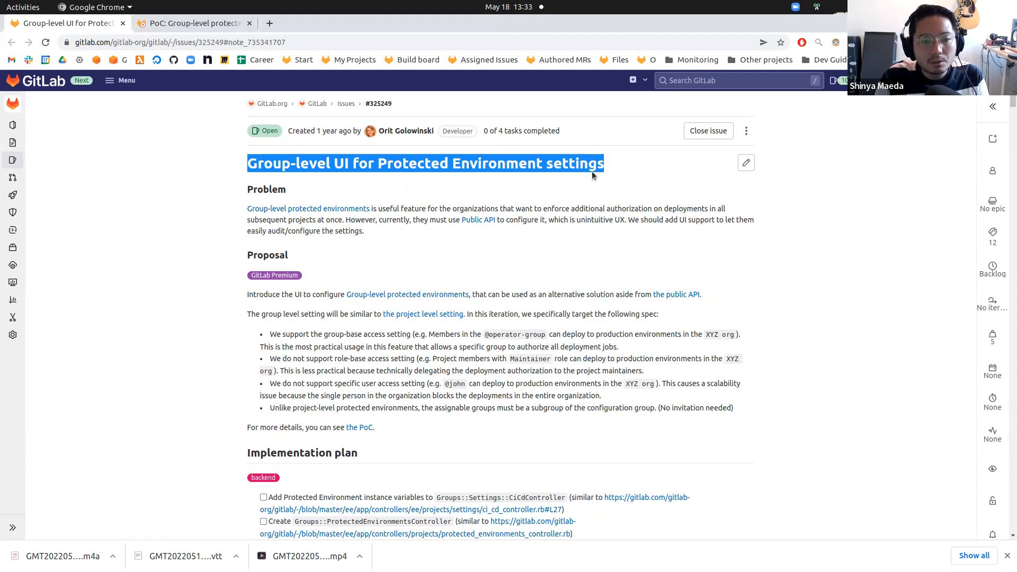
Read through the issue describing the group-level UI for protected environment settings and its discussion.
click(429, 245)
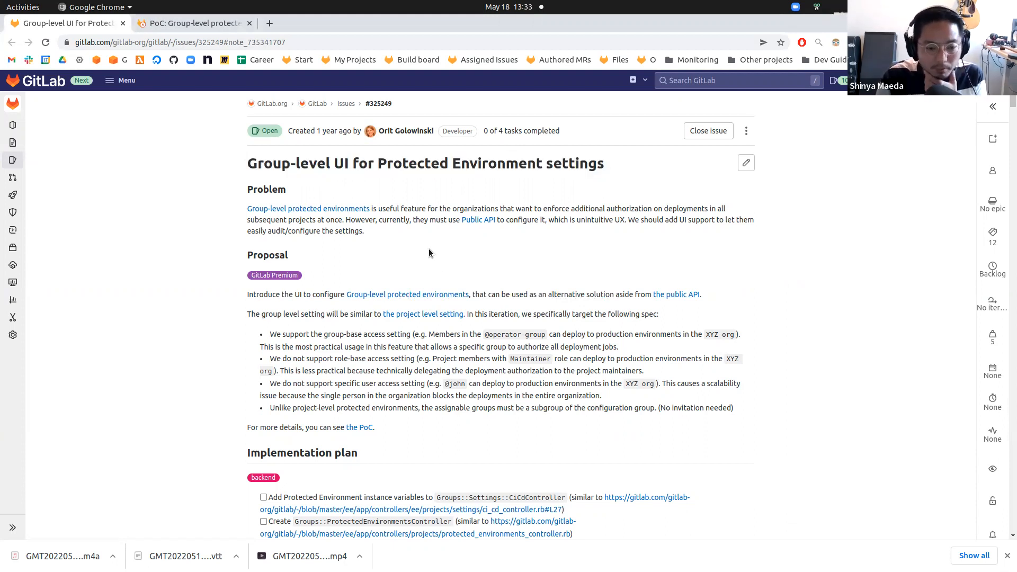
scroll(437, 263, down, 3)
scroll(448, 277, down, 20)
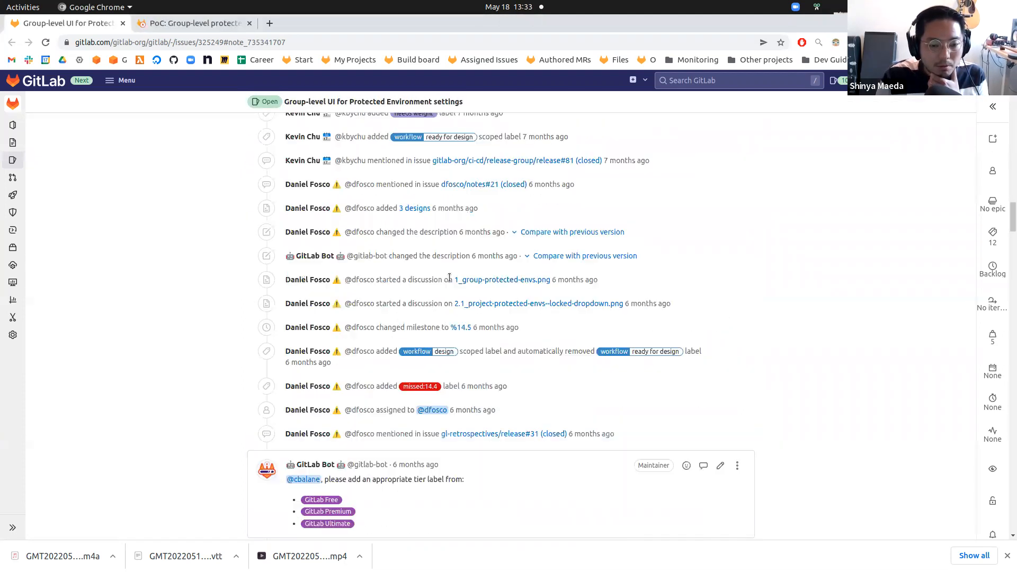
scroll(452, 278, down, 20)
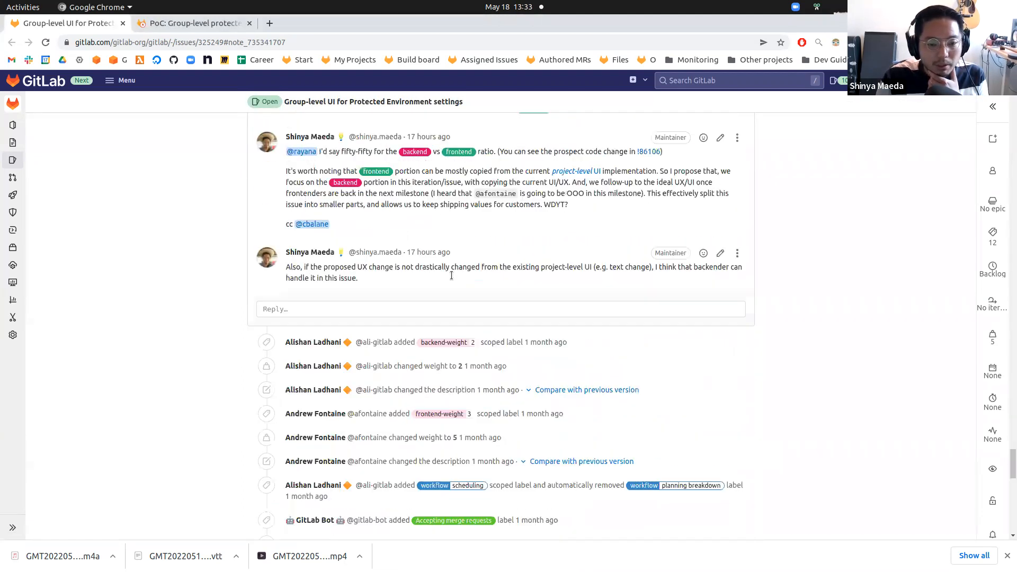
scroll(454, 275, up, 15)
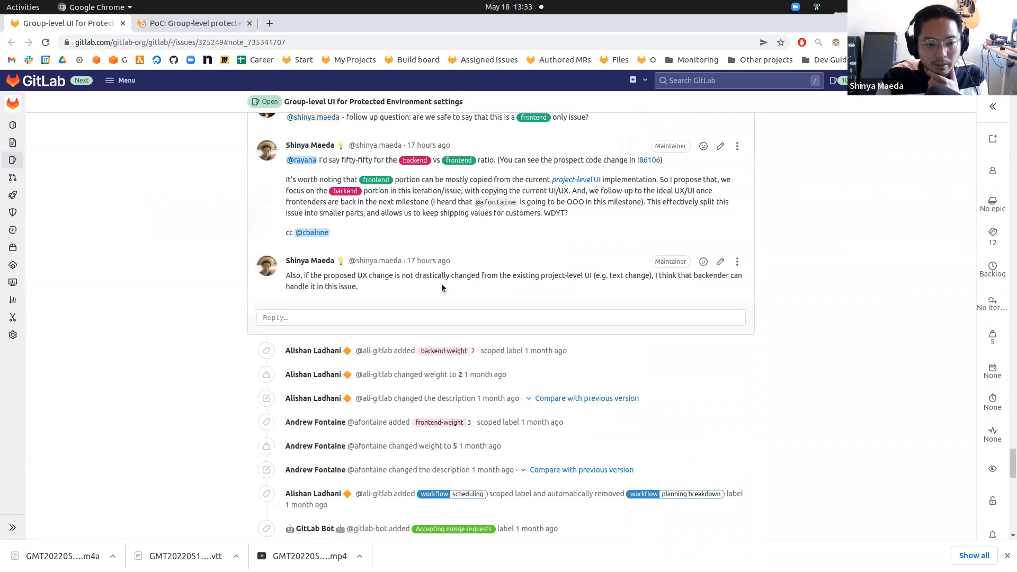
scroll(454, 304, up, 20)
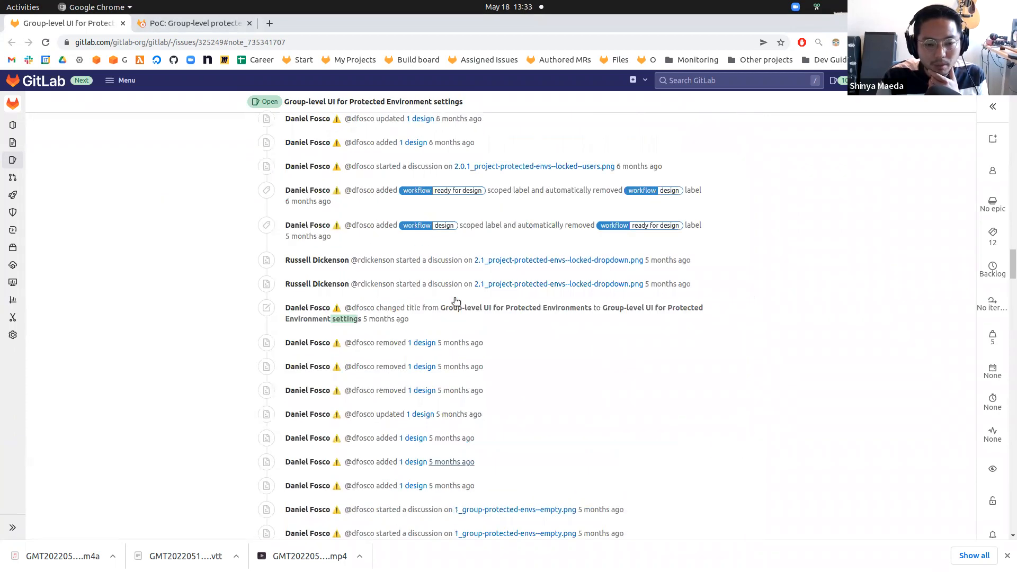
scroll(455, 299, up, 20)
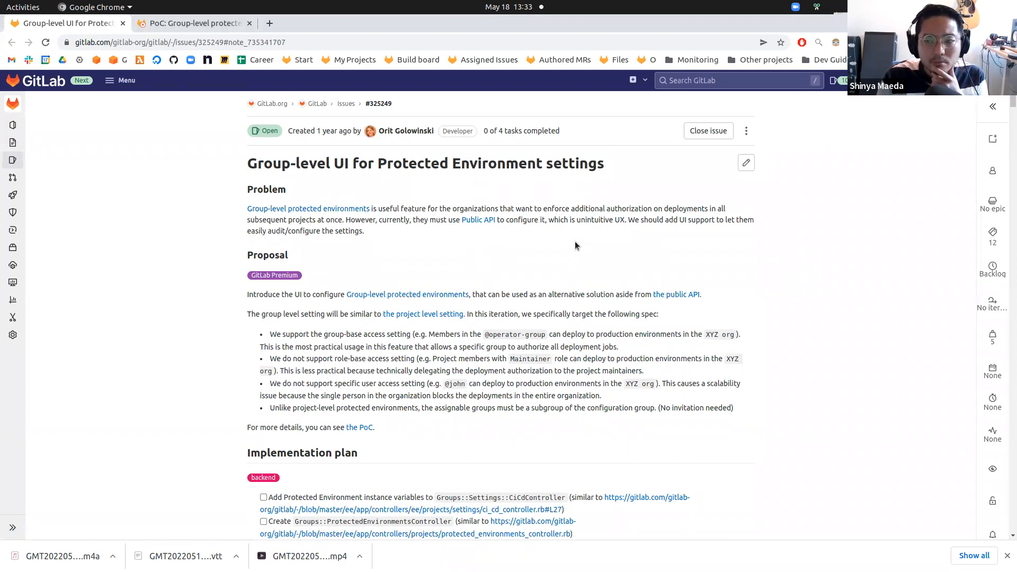
Switch to the local GitLab awesome-project and open its CI/CD settings in a new tab.
key(ctrl+Tab)
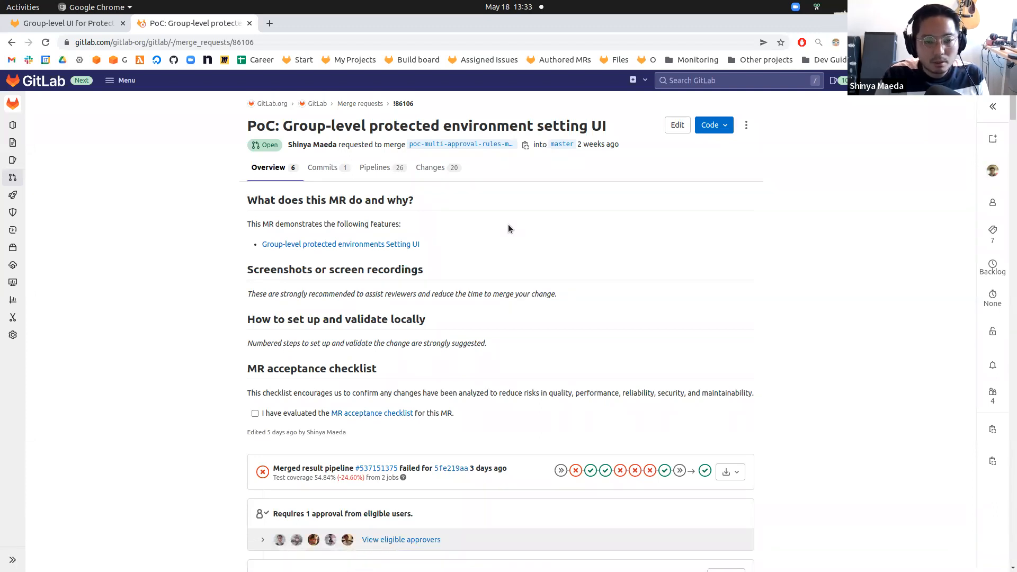
key(alt+Tab)
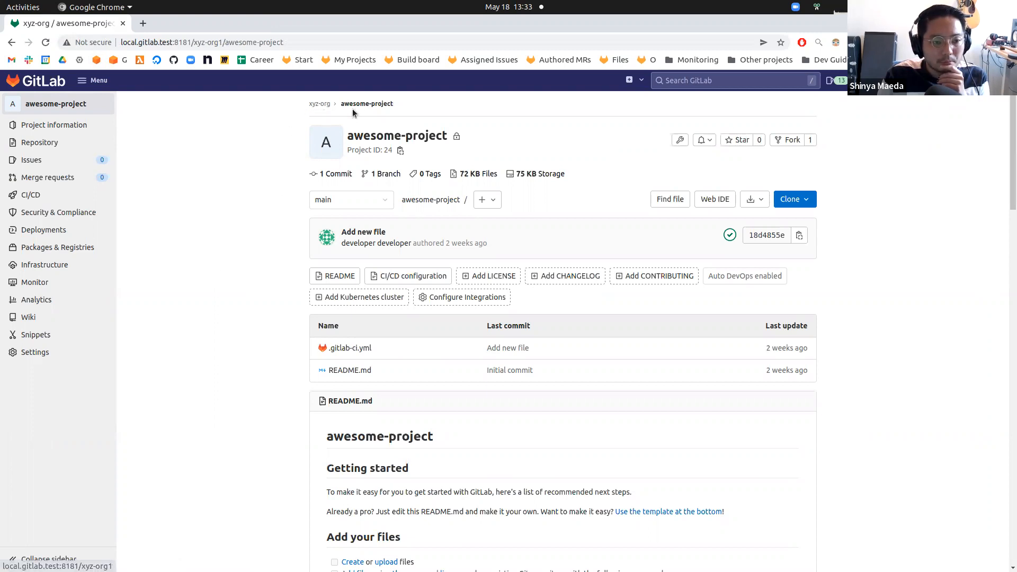
mouse_move(69, 353)
right_click(158, 439)
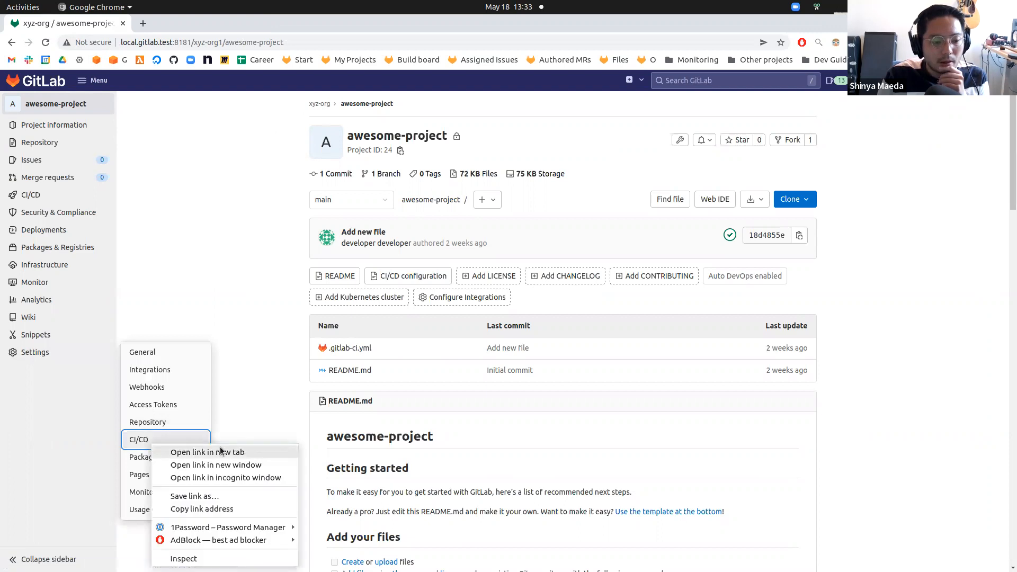
click(223, 449)
click(190, 27)
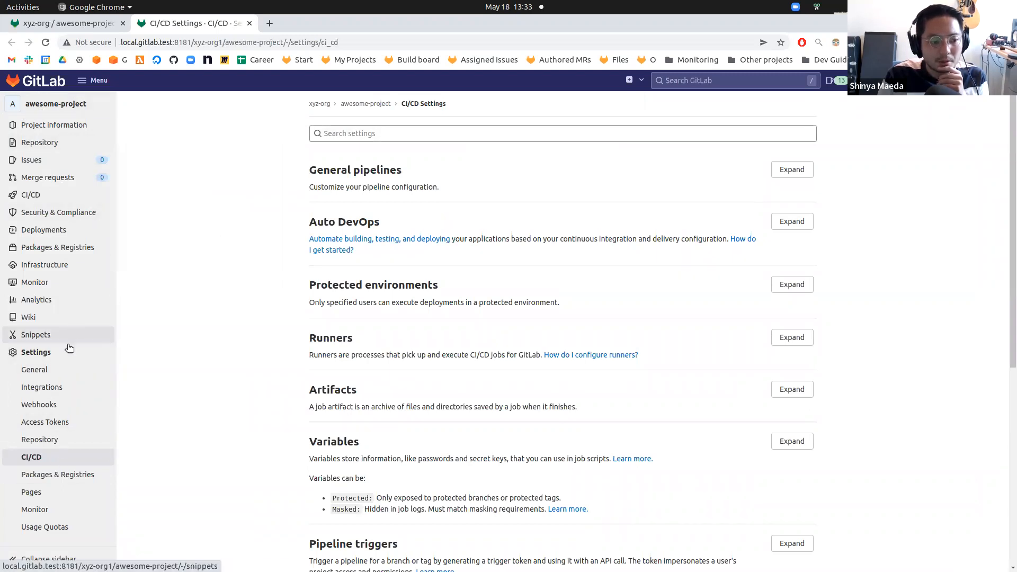
Expand the Protected environments section of the CI/CD settings.
scroll(207, 317, down, 6)
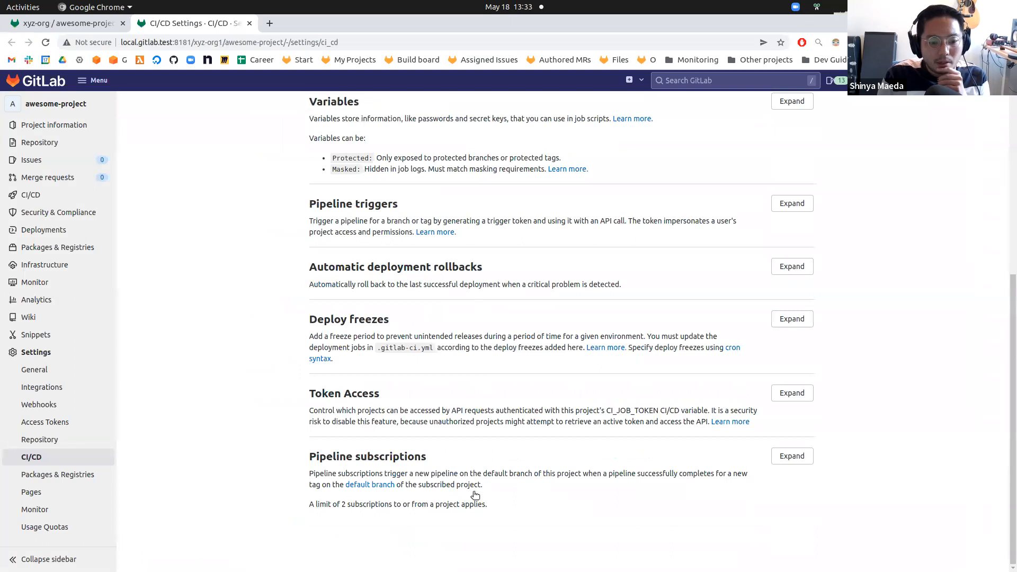
scroll(357, 406, up, 5)
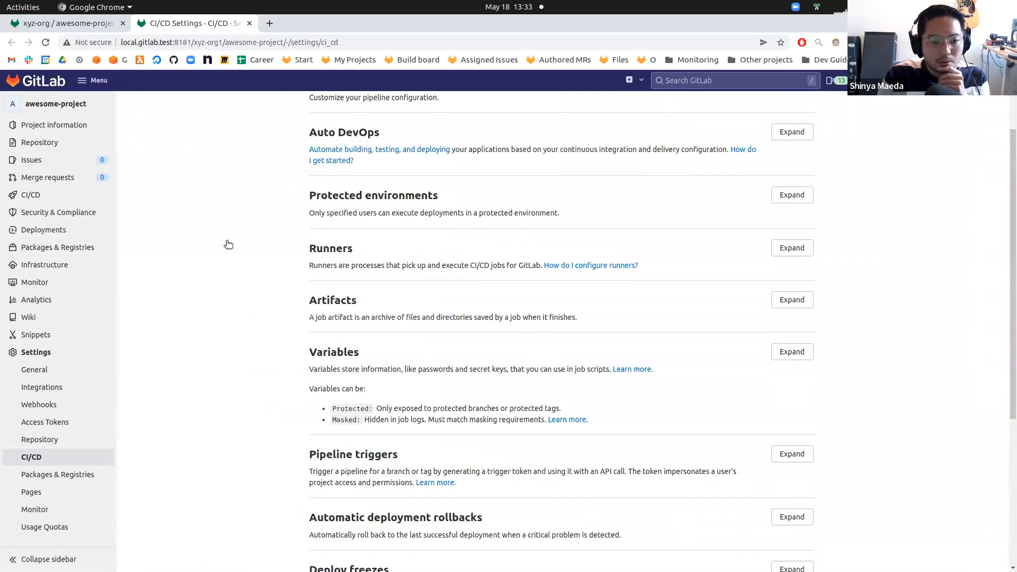
click(792, 197)
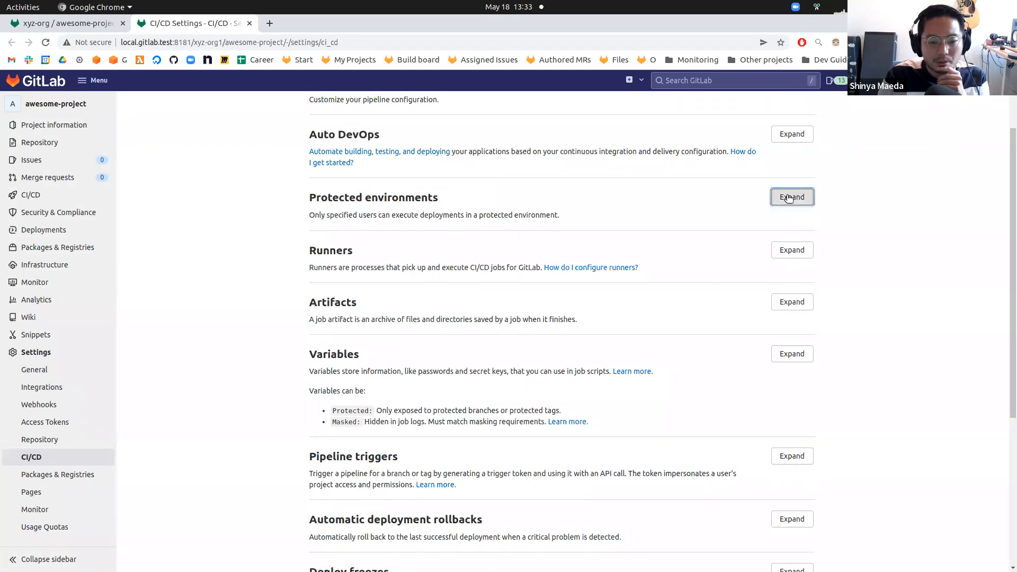
scroll(252, 249, down, 1)
scroll(252, 254, down, 3)
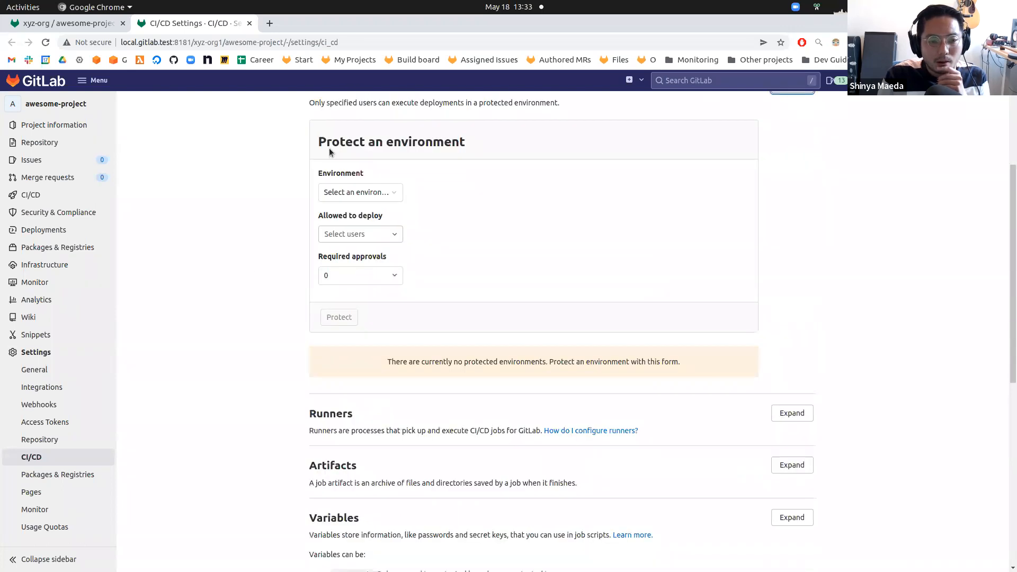
Open the project's Environments page in a new tab and compare it with the environment selector.
click(350, 195)
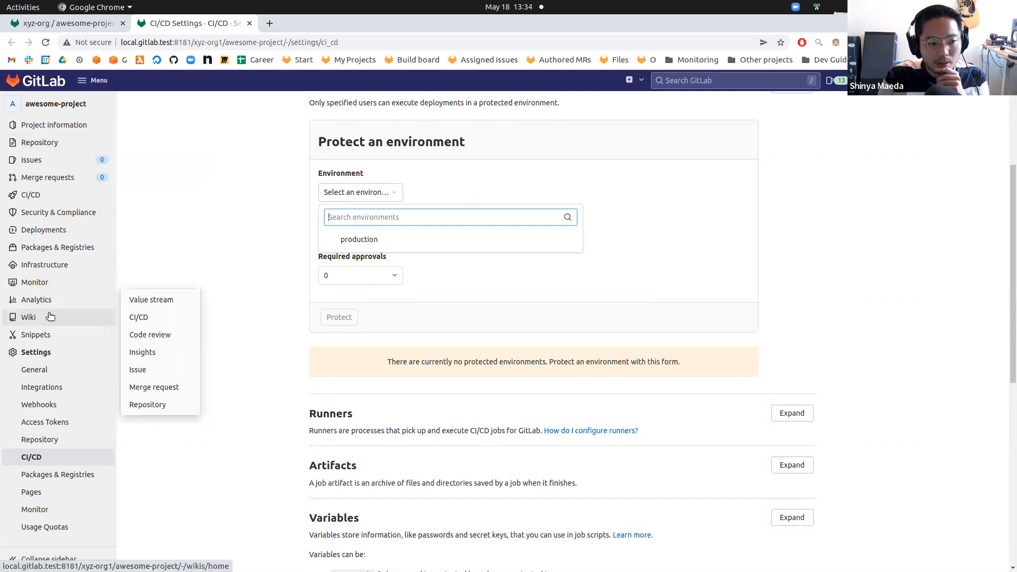
right_click(127, 241)
click(159, 257)
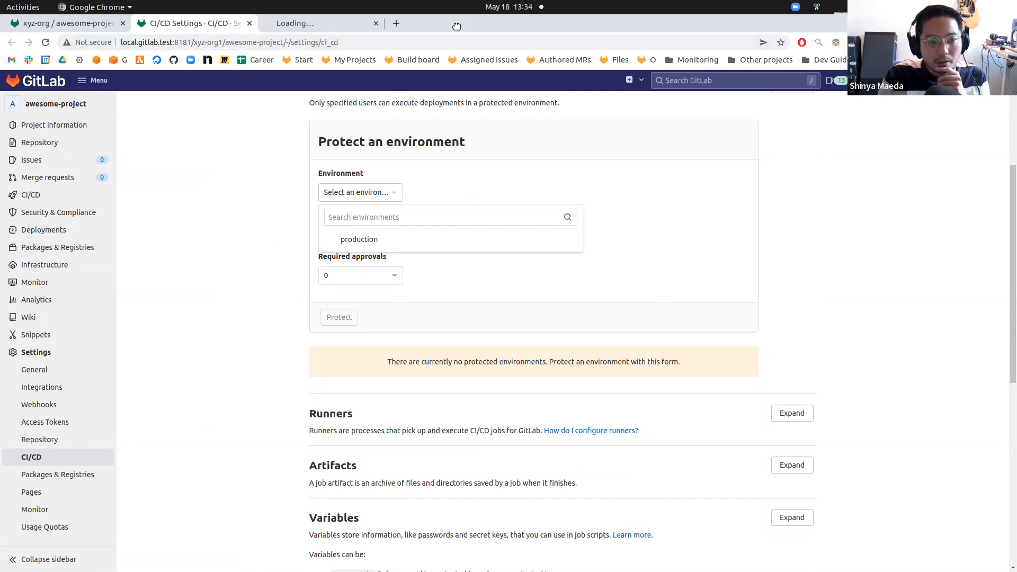
click(291, 23)
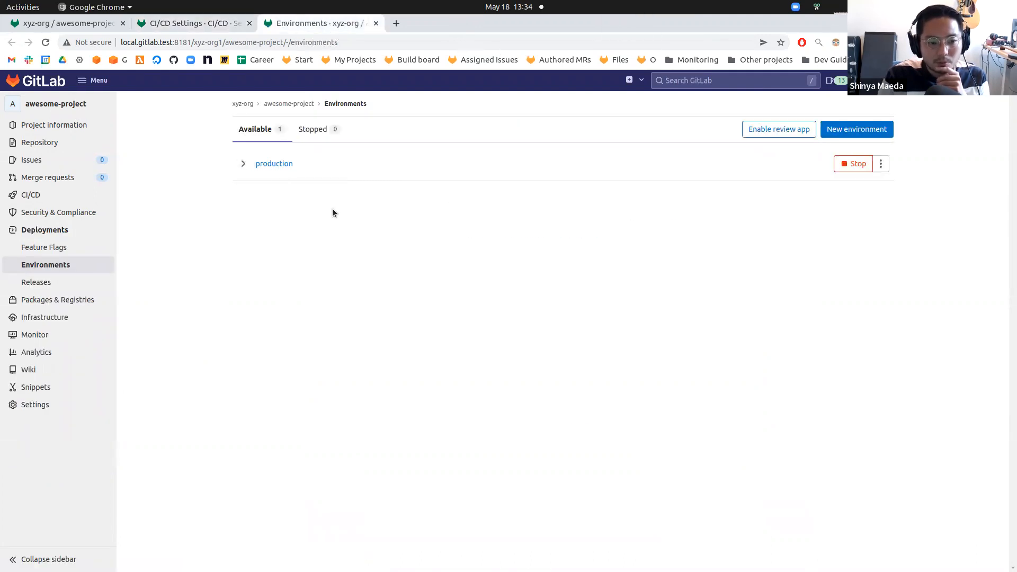
click(217, 24)
click(286, 24)
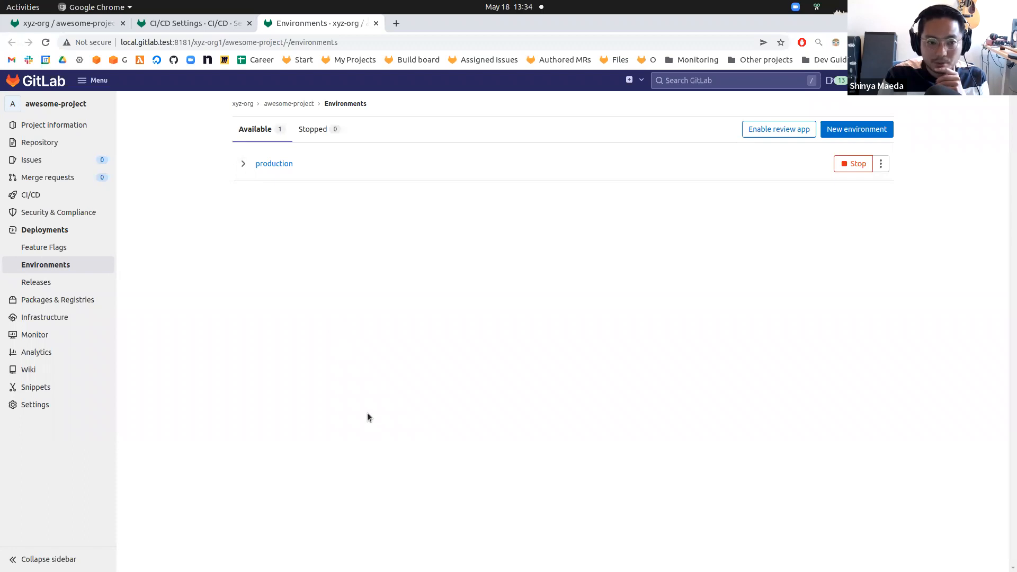
click(211, 23)
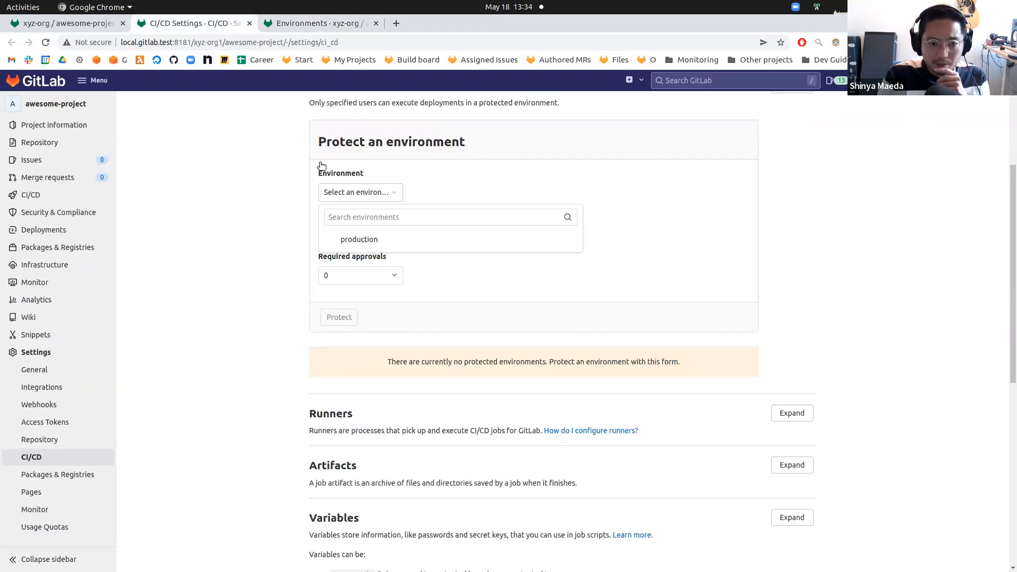
Browse the Allowed to deploy options listing roles, groups and users.
click(260, 231)
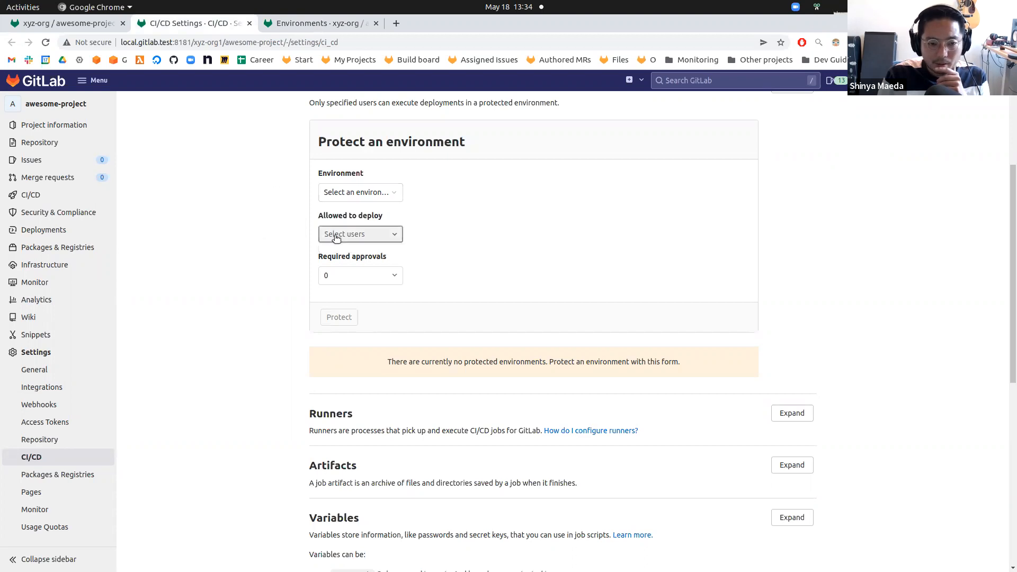
drag(319, 216, 388, 218)
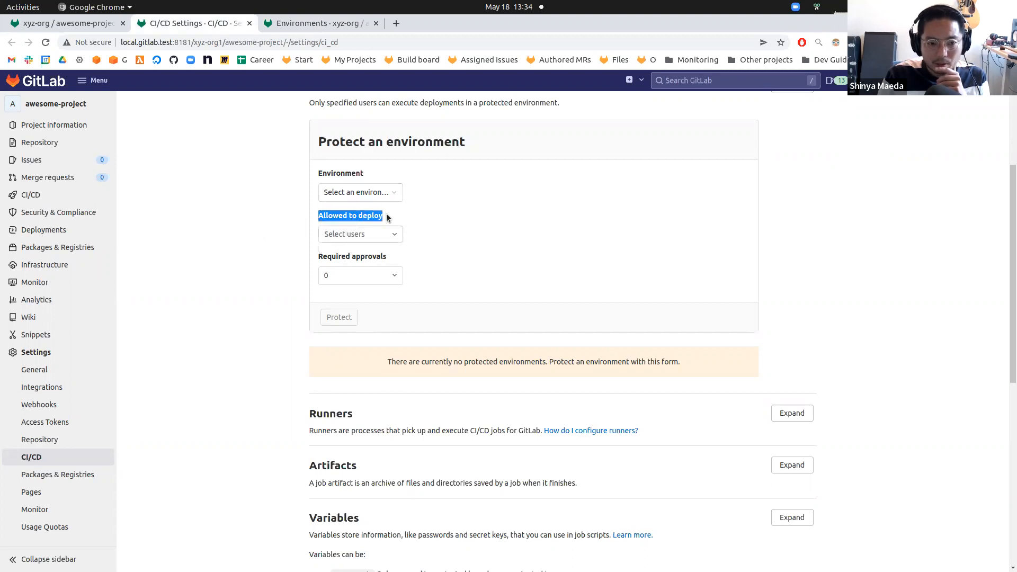
click(373, 238)
scroll(395, 278, down, 2)
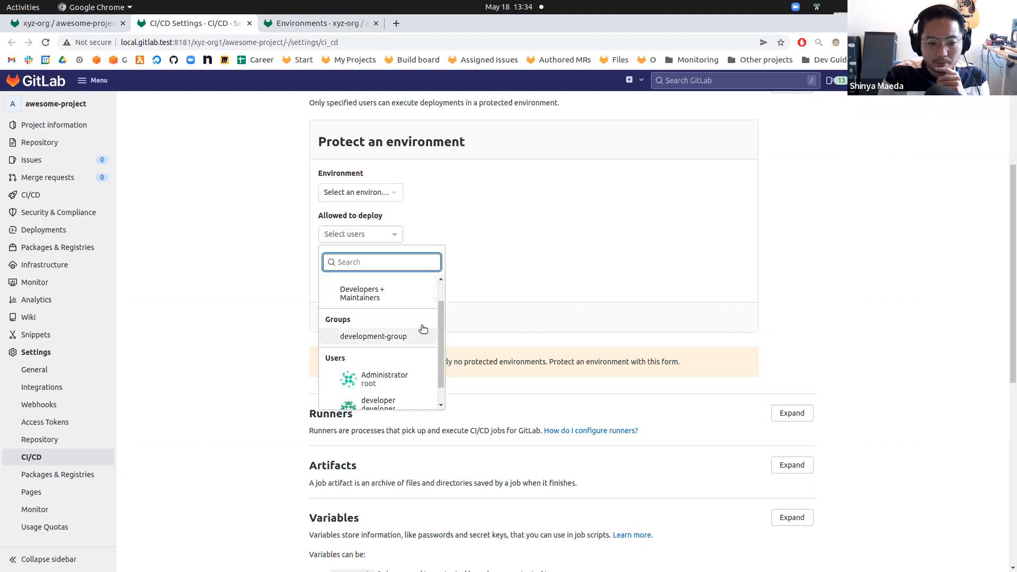
scroll(415, 337, up, 3)
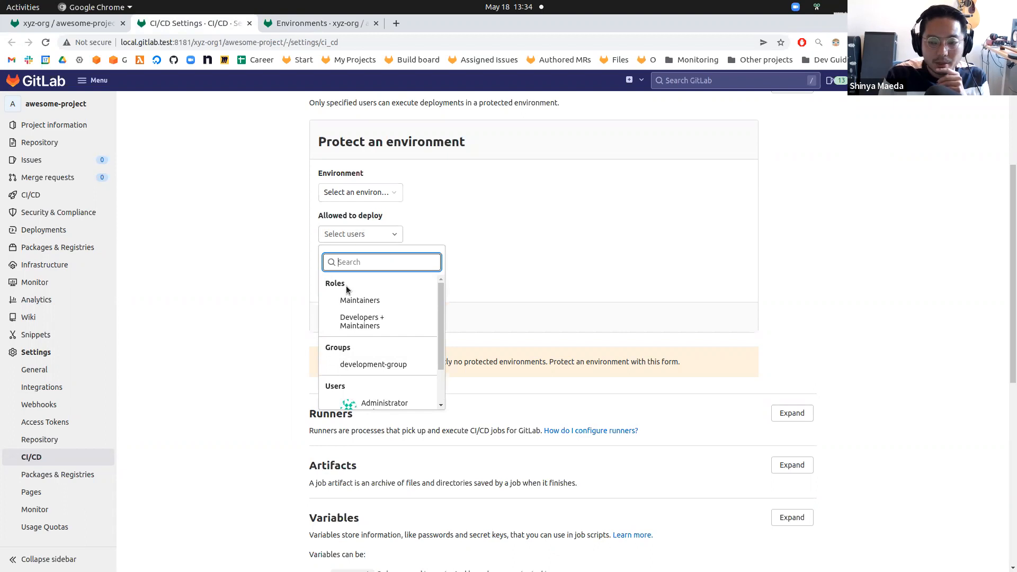
scroll(348, 288, down, 2)
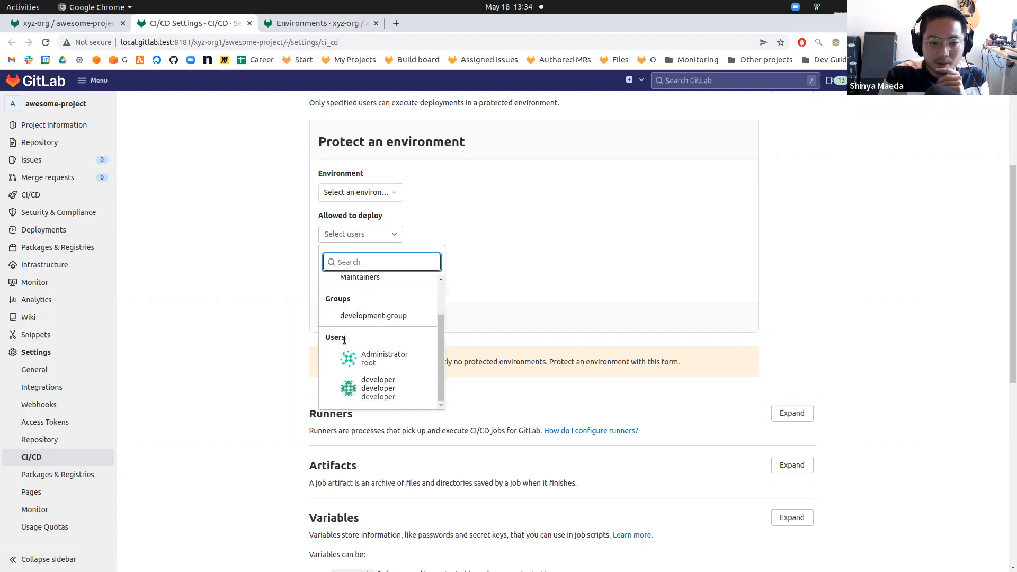
scroll(355, 338, up, 2)
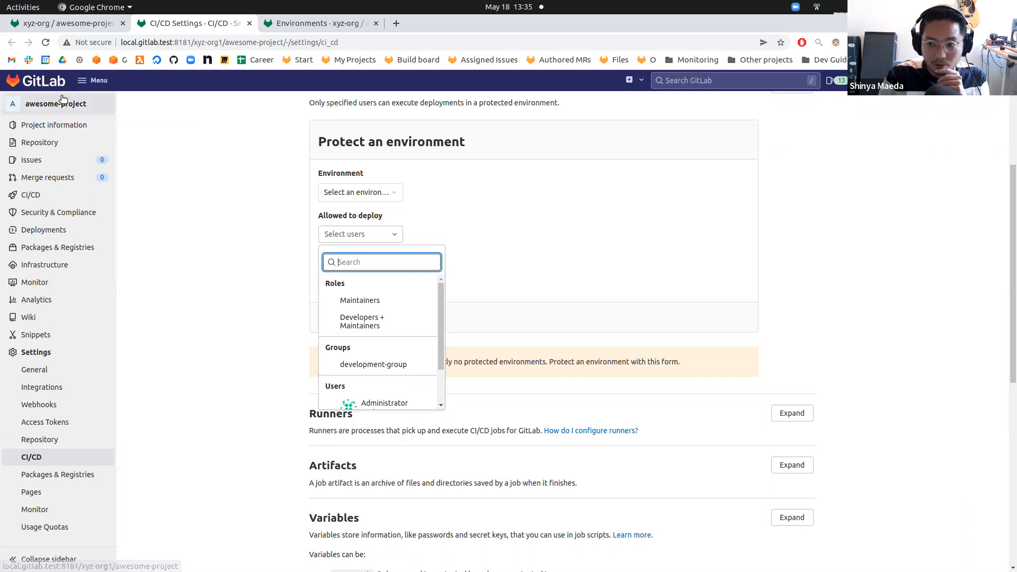
Reopen the Allowed to deploy list and review its groups and users entries.
click(365, 192)
click(420, 272)
click(344, 234)
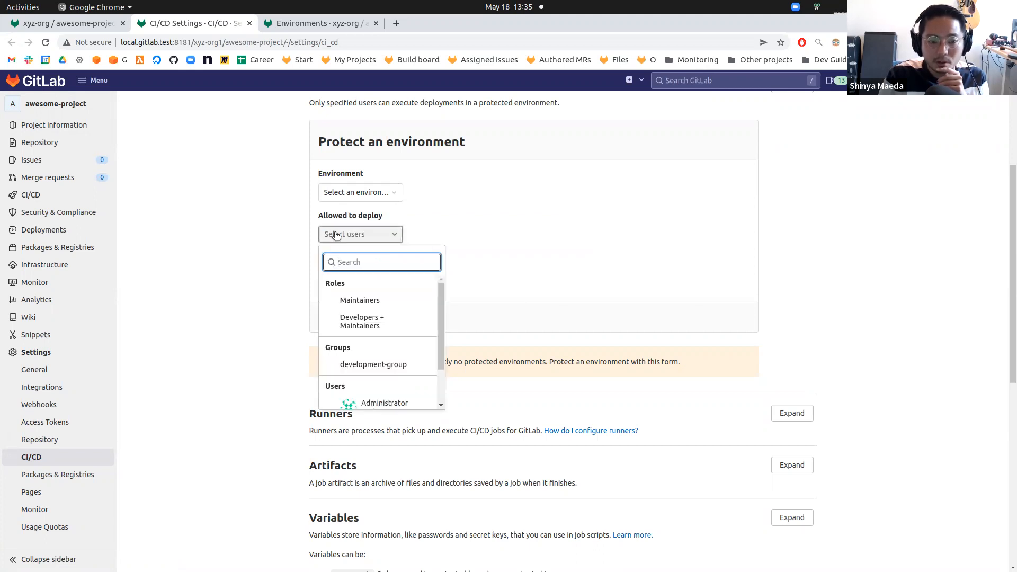
scroll(378, 310, down, 2)
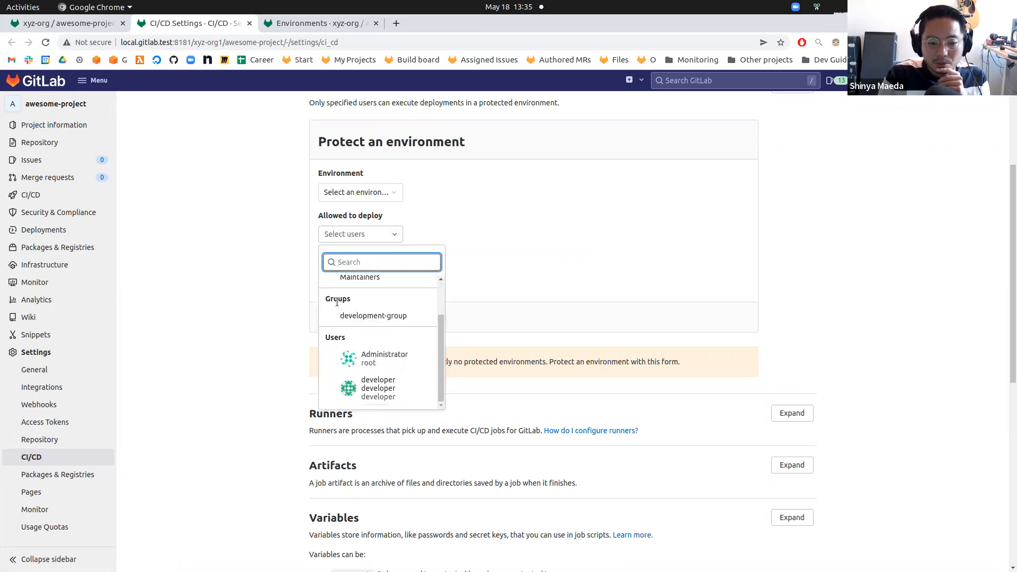
click(279, 258)
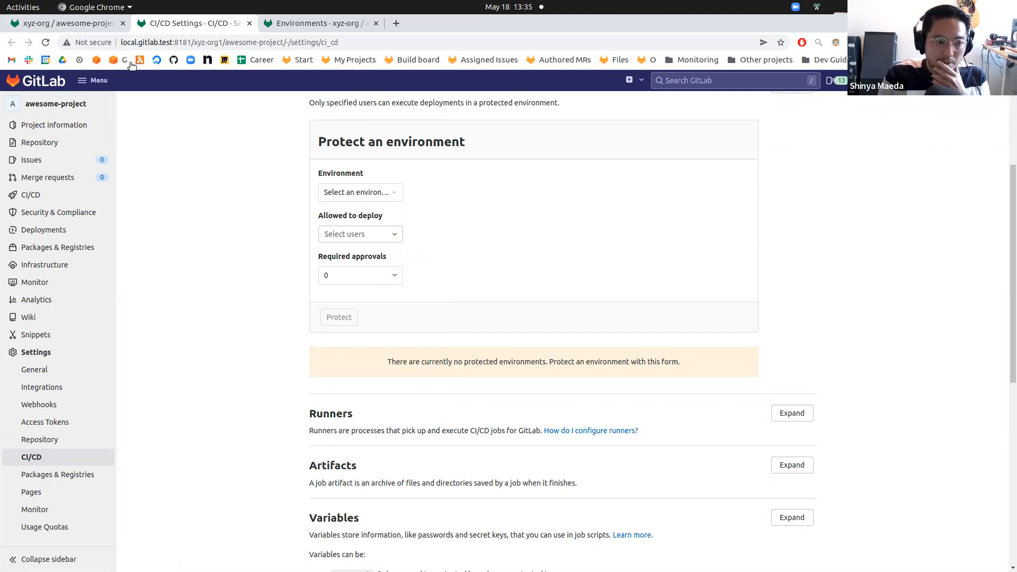
Open the project Members page in a new tab and review its members and invited groups.
mouse_move(77, 130)
right_click(175, 161)
click(186, 170)
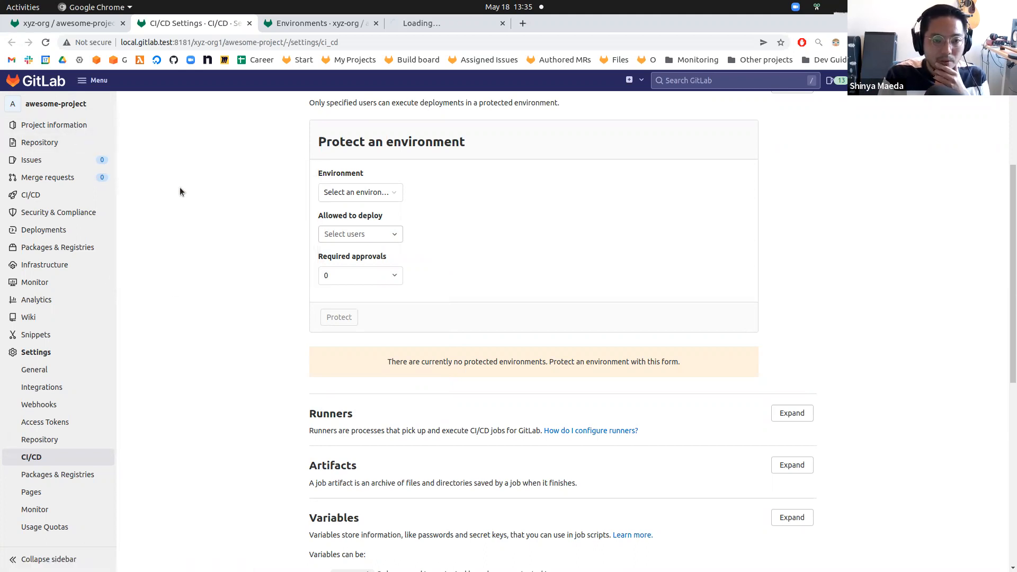
click(443, 22)
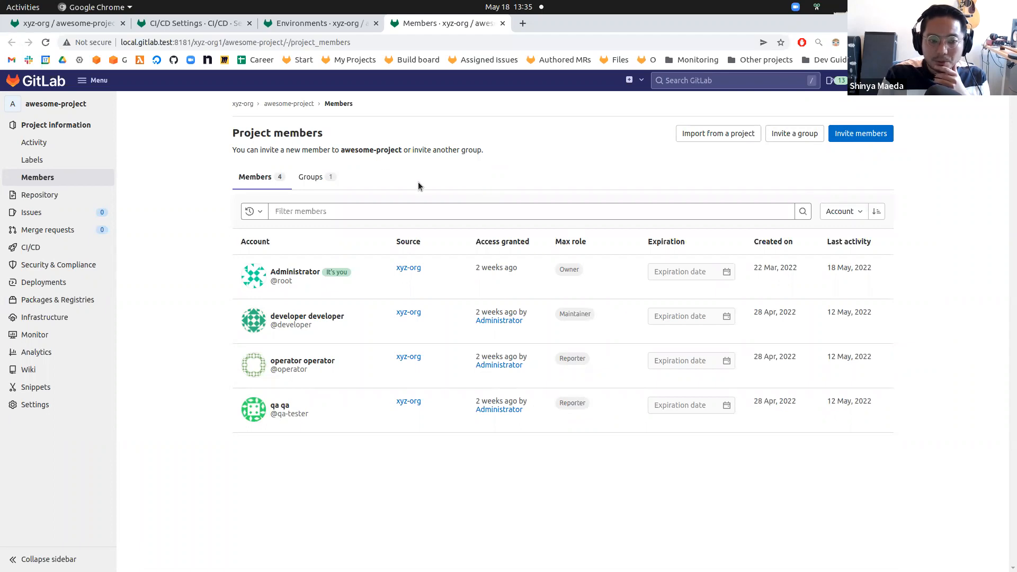
click(308, 178)
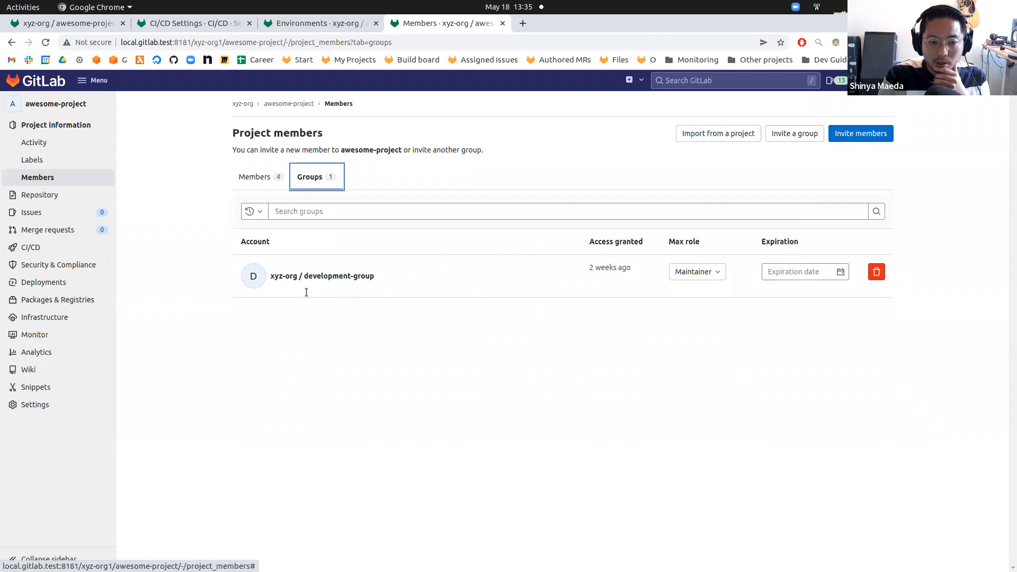
click(259, 177)
click(193, 24)
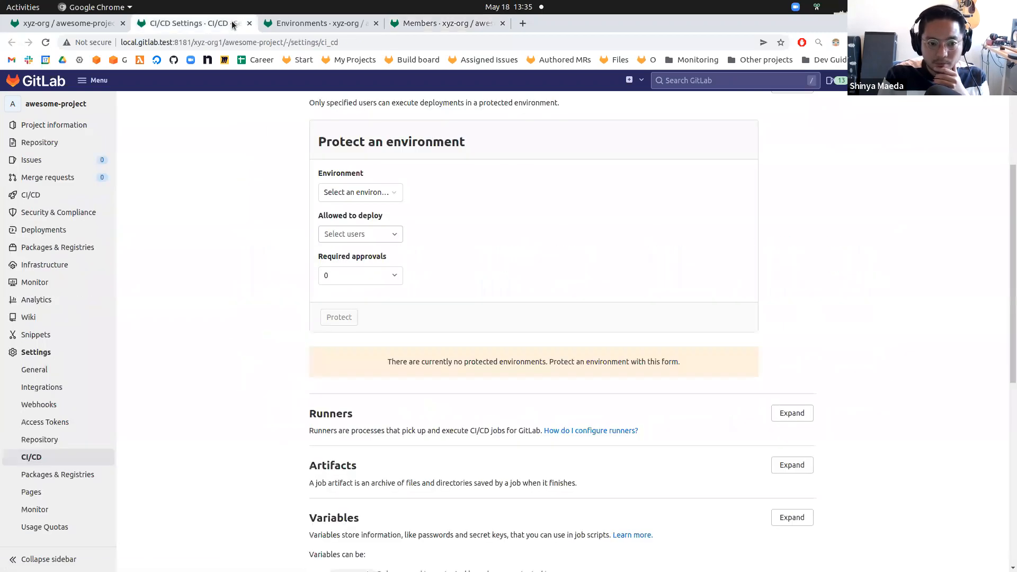
Review the groups and users offered in the Allowed to deploy selector again.
click(360, 234)
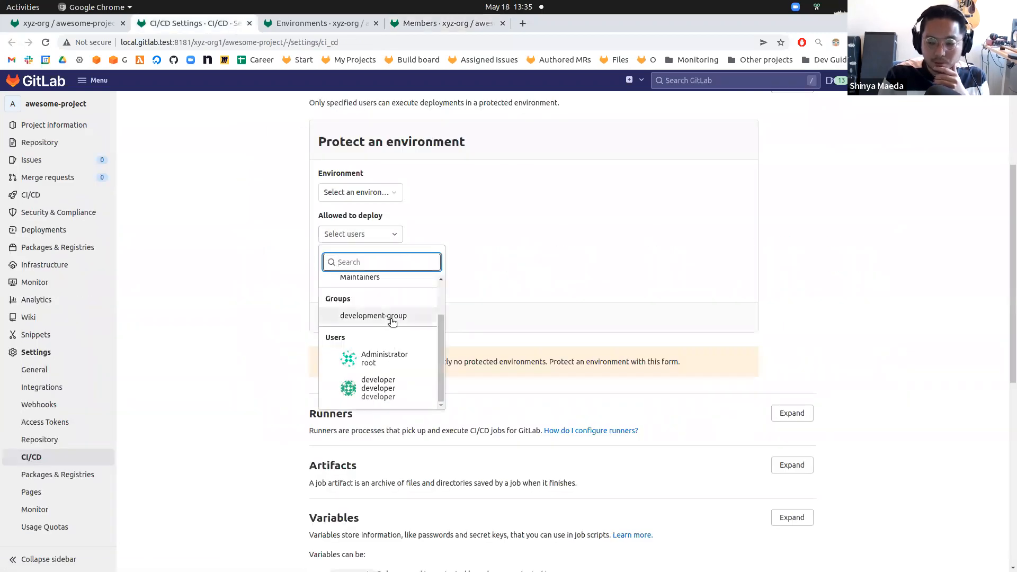
scroll(373, 315, down, 3)
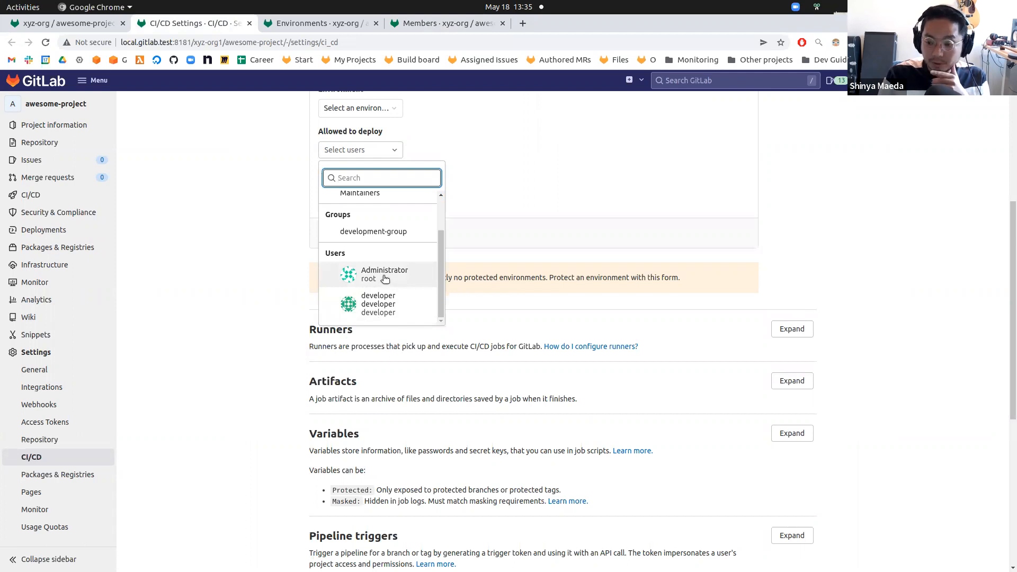
click(284, 229)
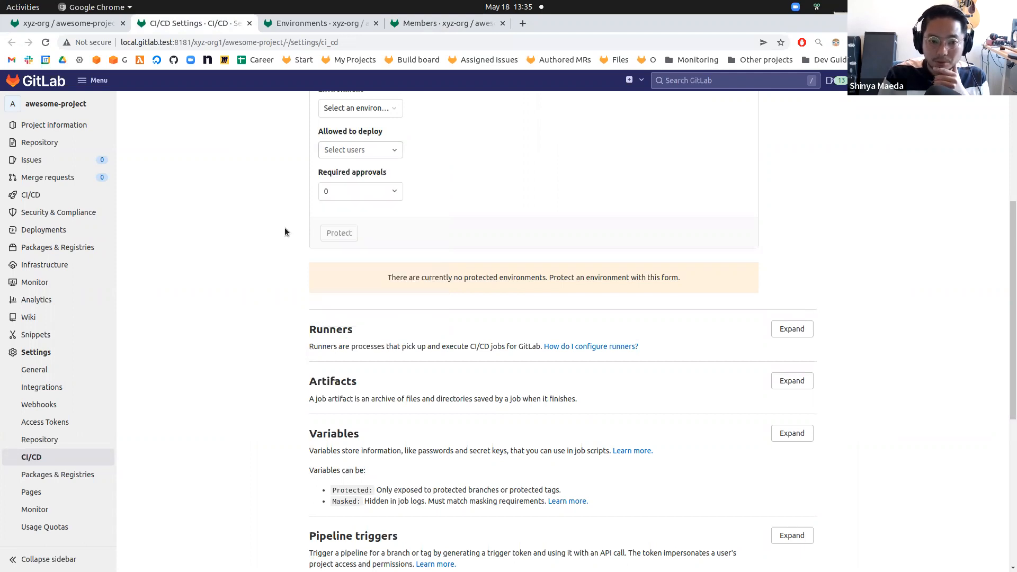
Open the parent group xyz-org in a new tab placed first in the tab row.
scroll(361, 228, up, 5)
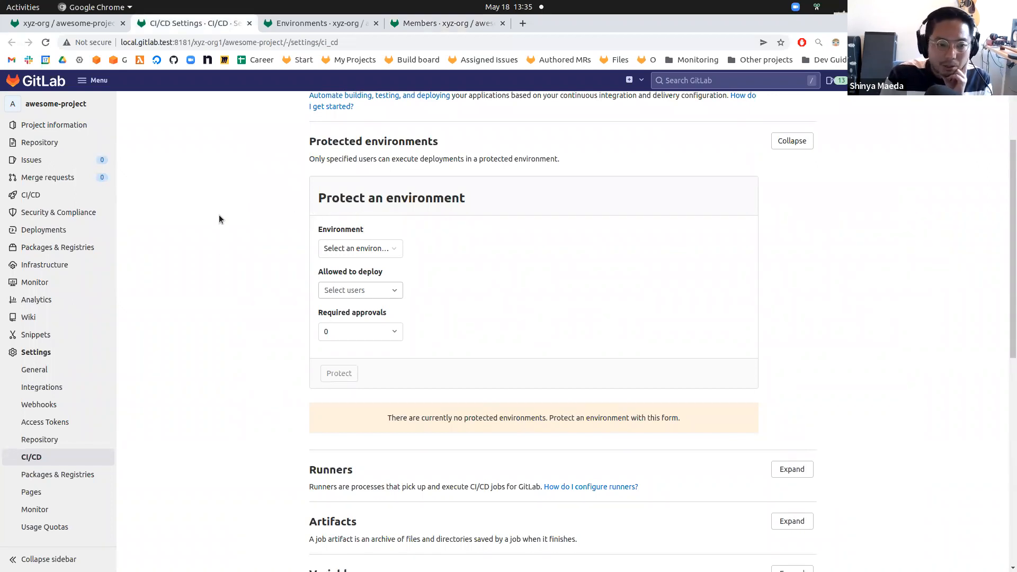
click(101, 27)
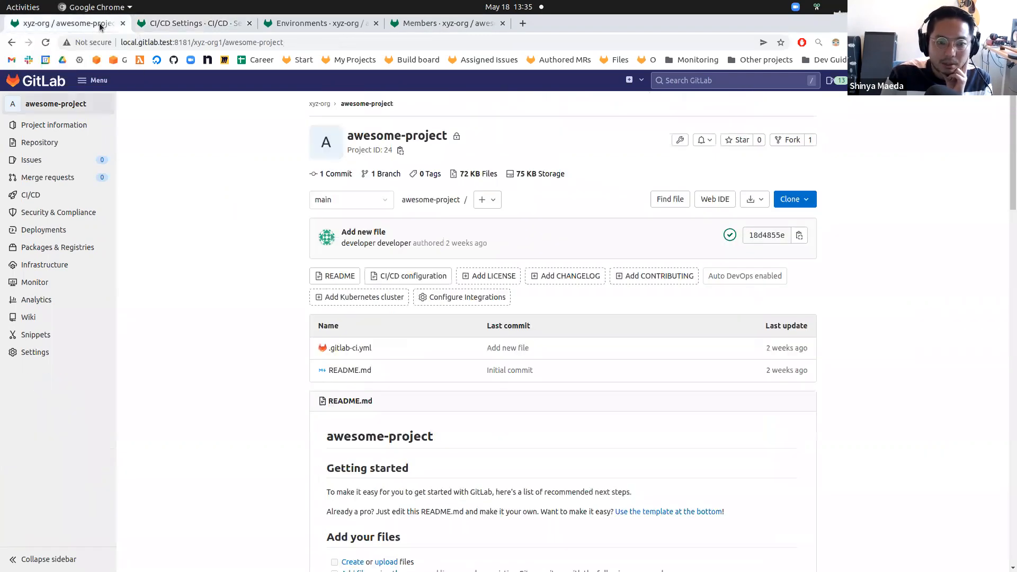
right_click(317, 103)
click(372, 109)
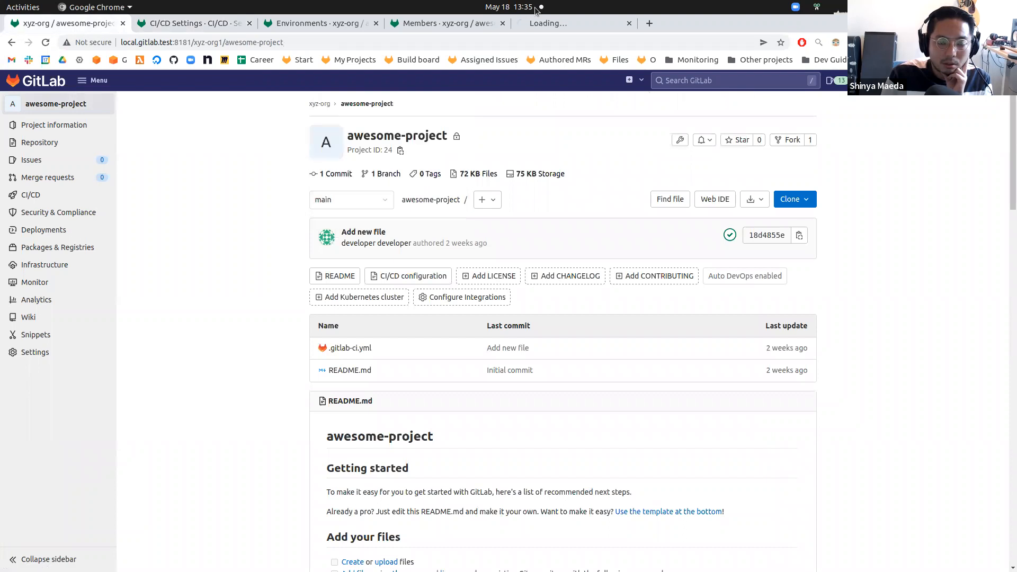
drag(574, 23, 69, 27)
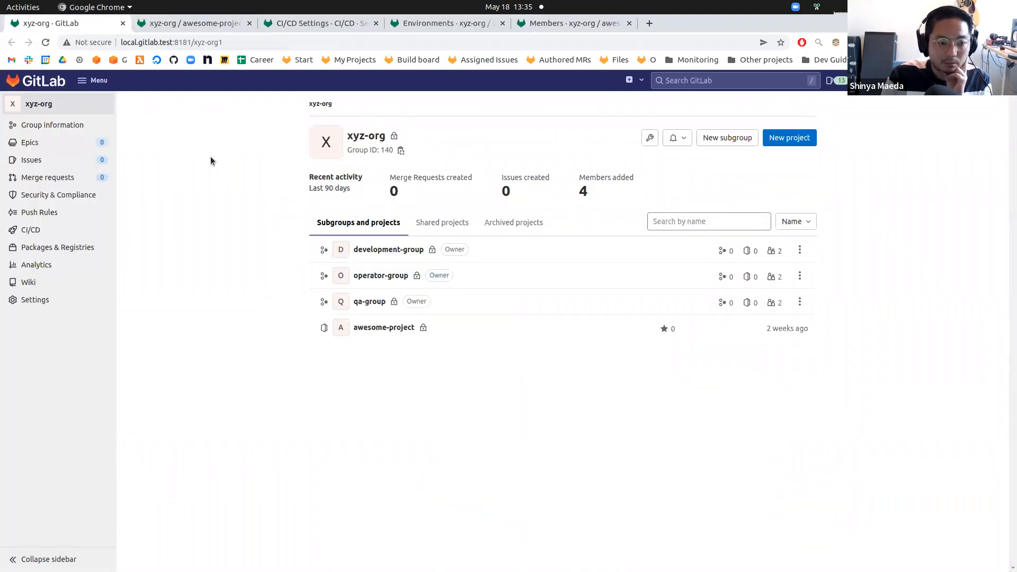
mouse_move(89, 302)
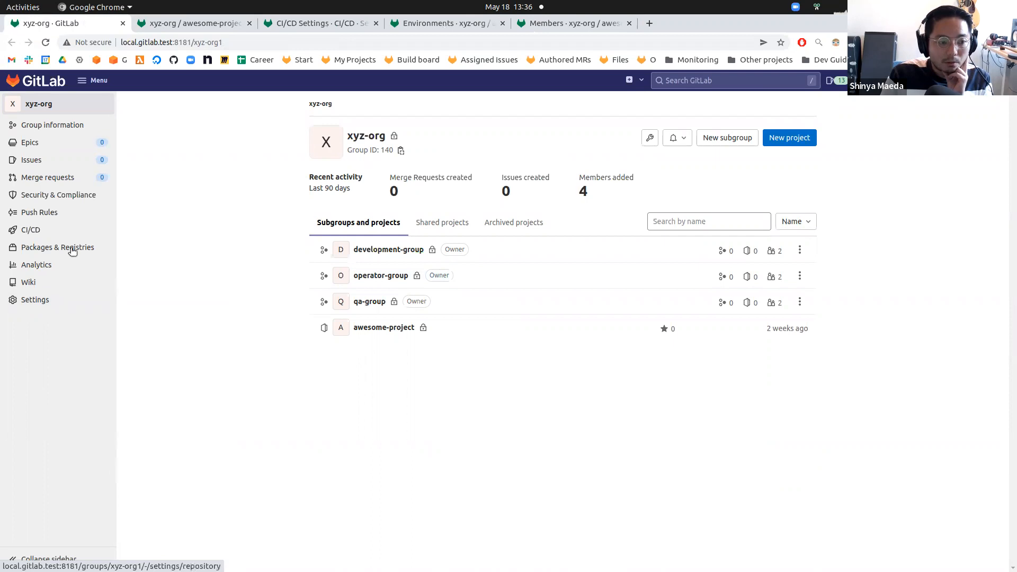
Open the xyz-org group's CI/CD settings in a new tab and switch to it.
drag(348, 137, 387, 139)
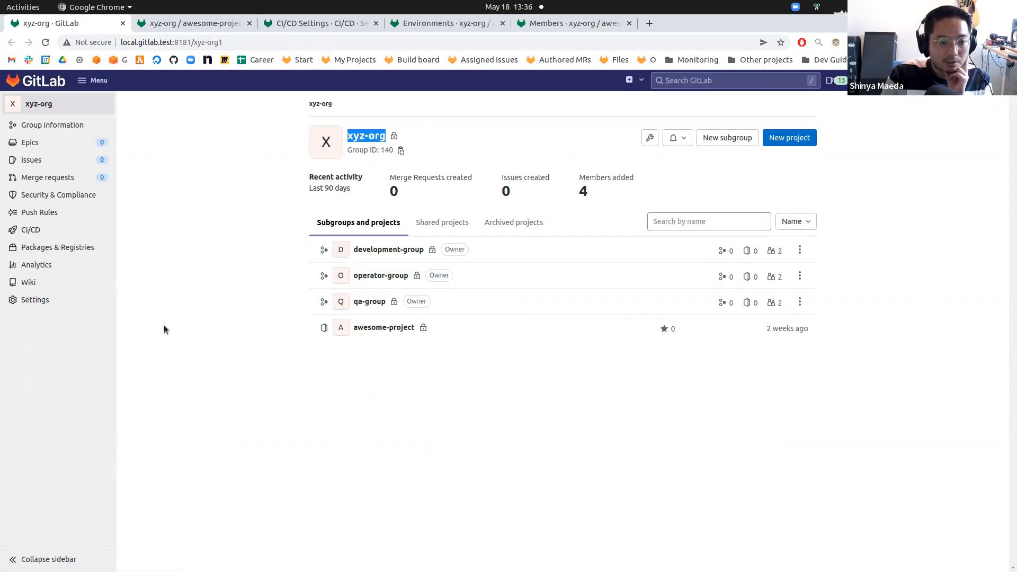
right_click(158, 389)
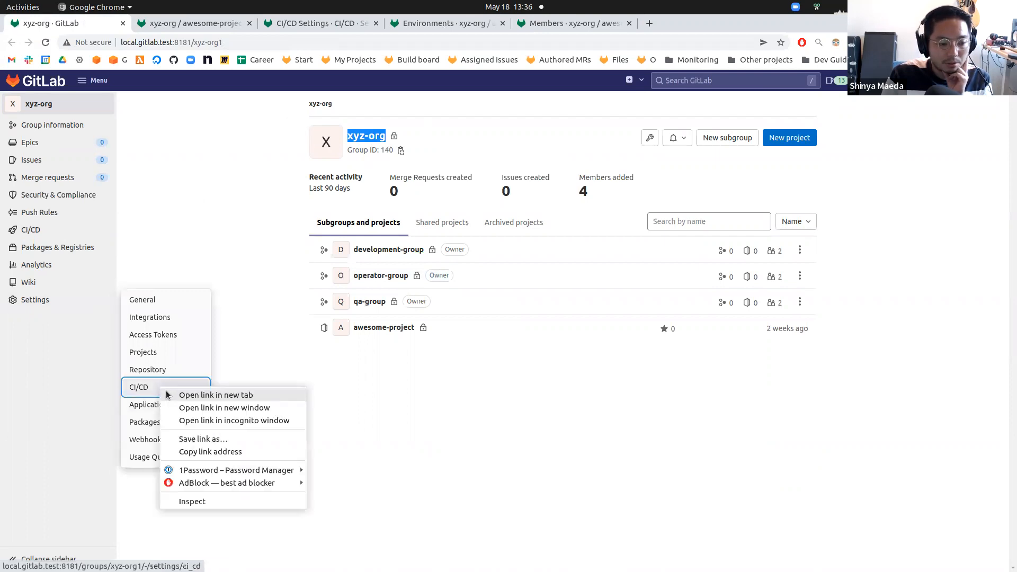
click(177, 393)
click(179, 319)
click(194, 24)
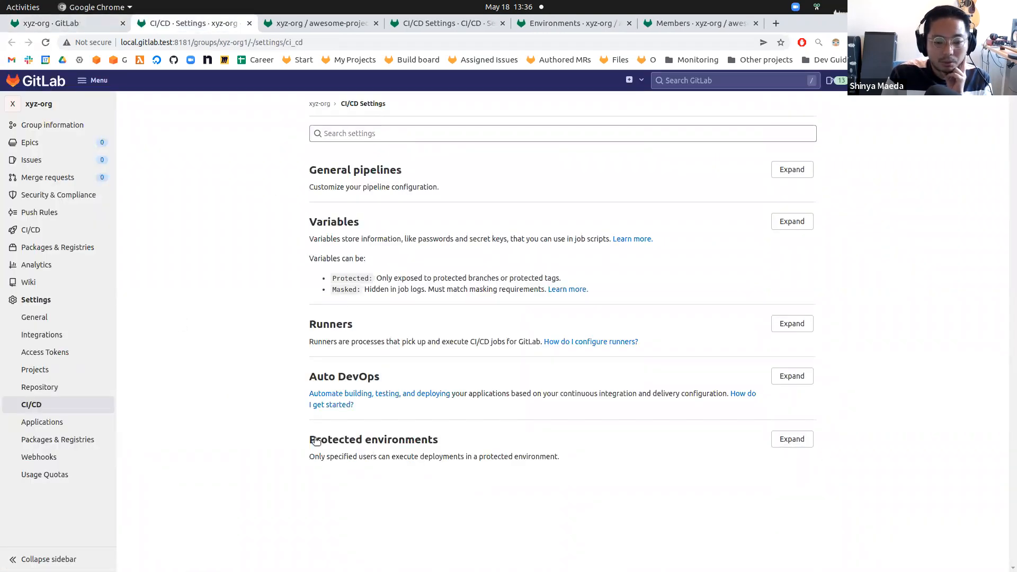
Expand the Protected environments section of the group CI/CD settings and review its Protect an environment form.
drag(334, 441, 450, 440)
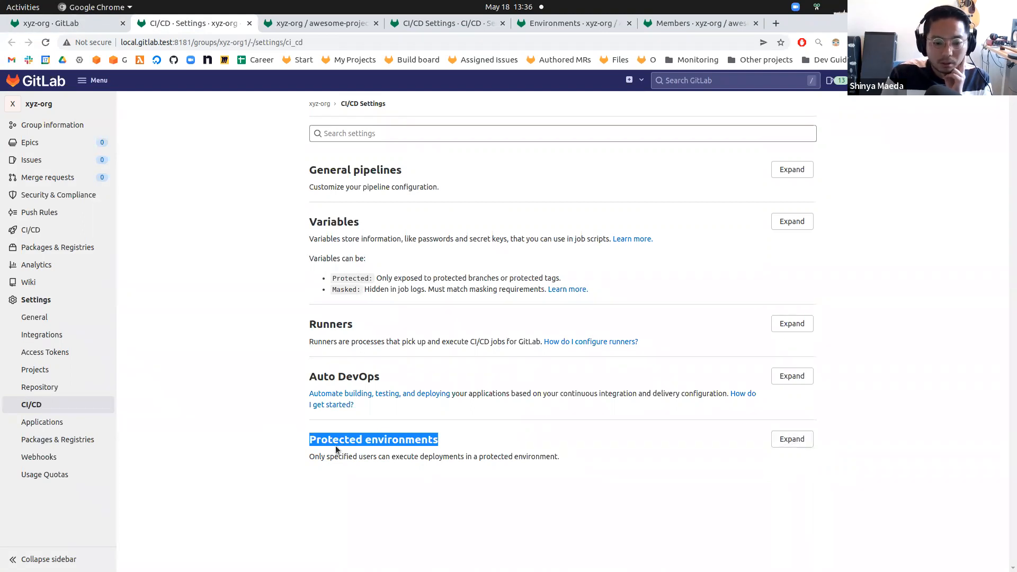
click(612, 476)
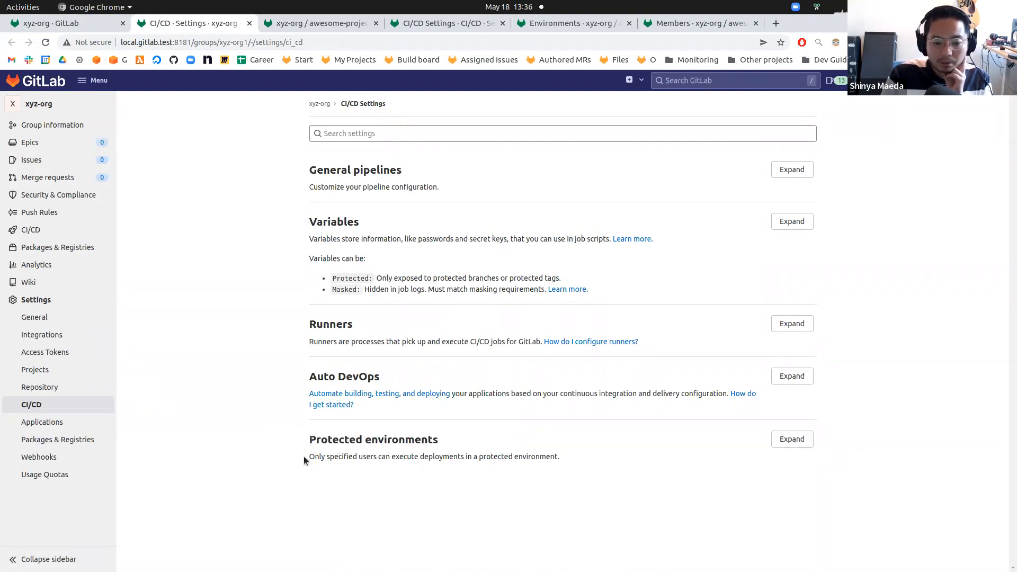
click(792, 438)
scroll(259, 329, down, 4)
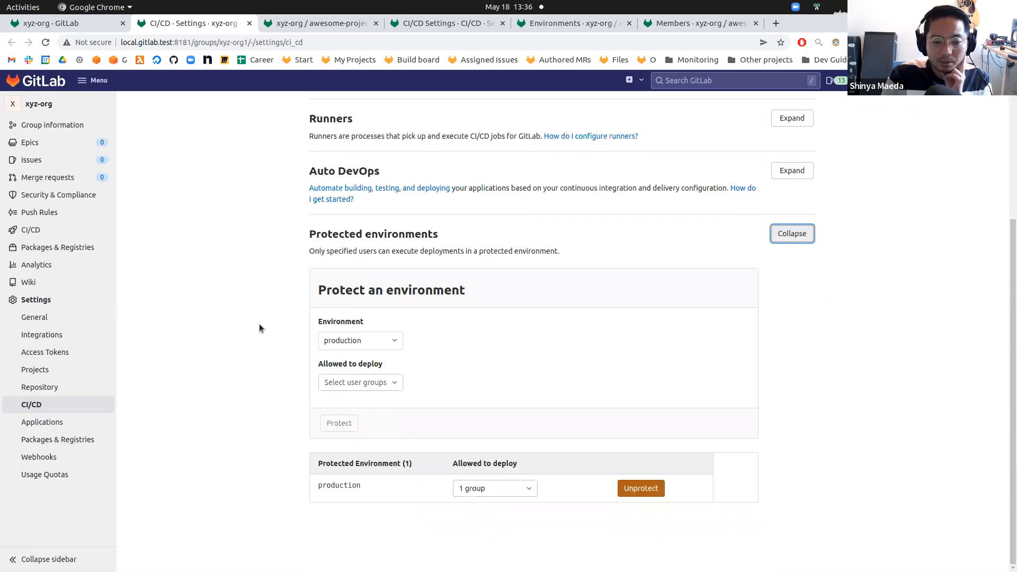
drag(316, 290, 495, 293)
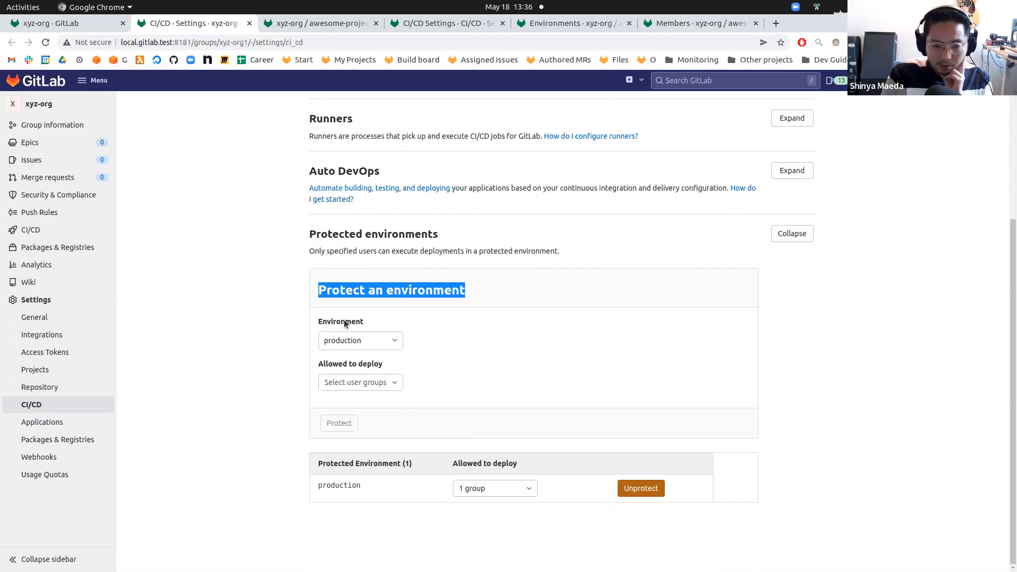
click(324, 325)
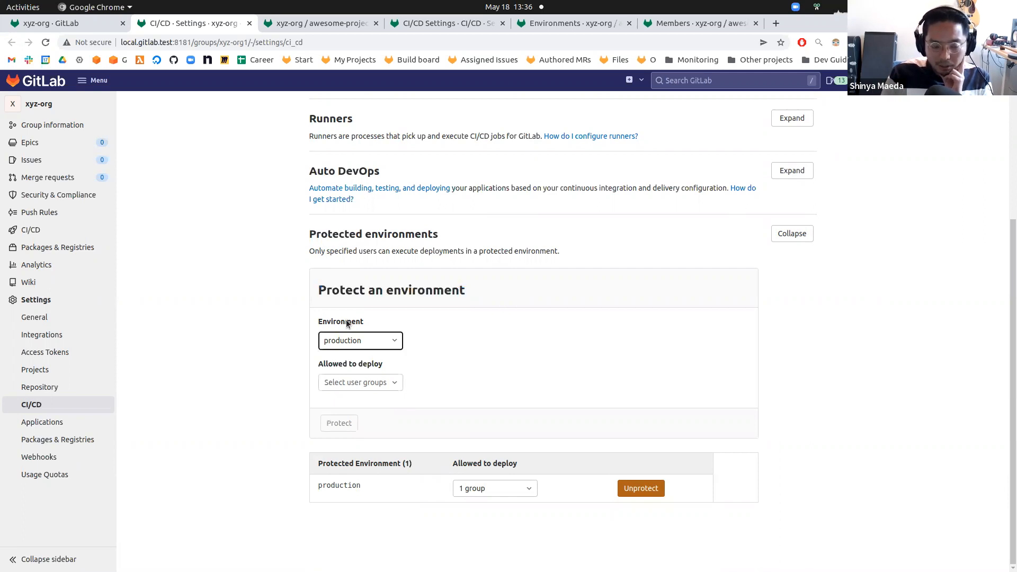
Review the environment tiers offered in the group form's Environment dropdown.
click(358, 344)
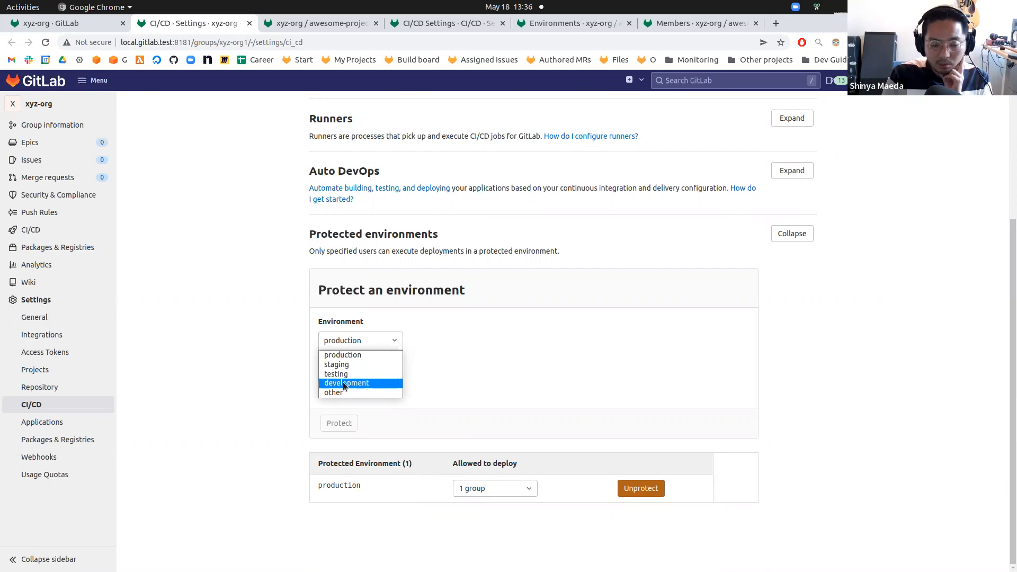
click(297, 356)
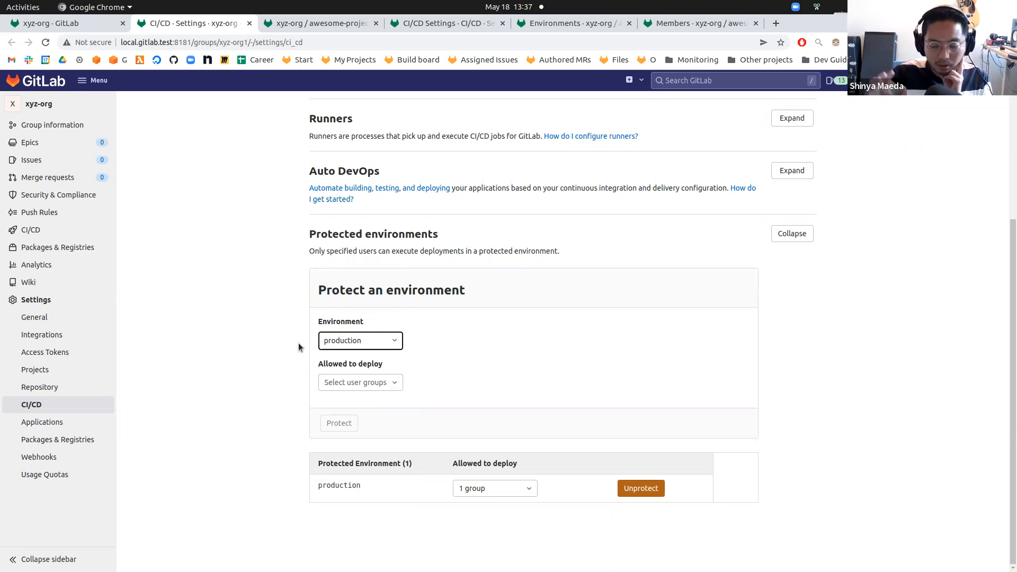
click(340, 343)
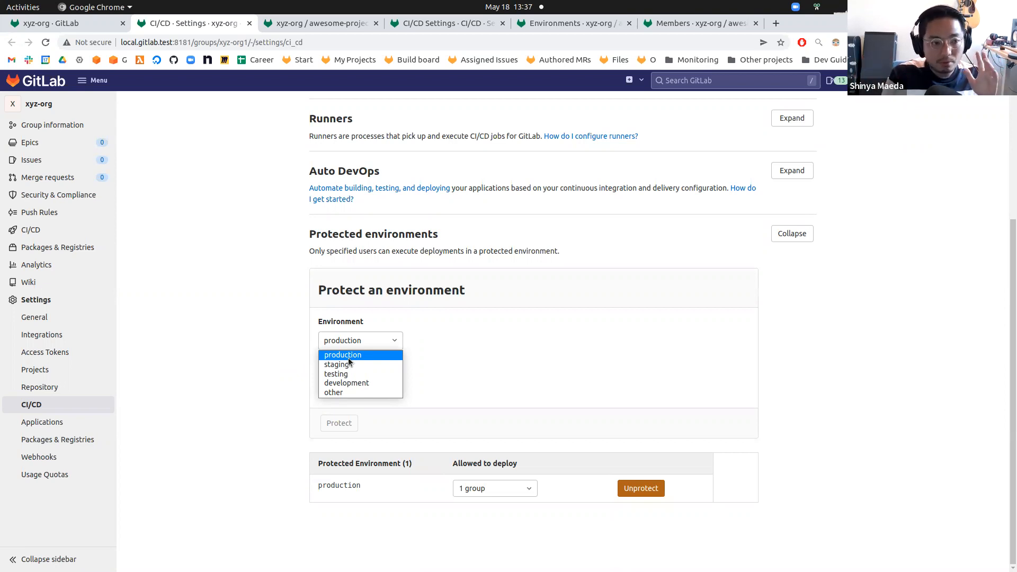
Open the xyz-org group overview in another new tab.
right_click(46, 106)
click(60, 110)
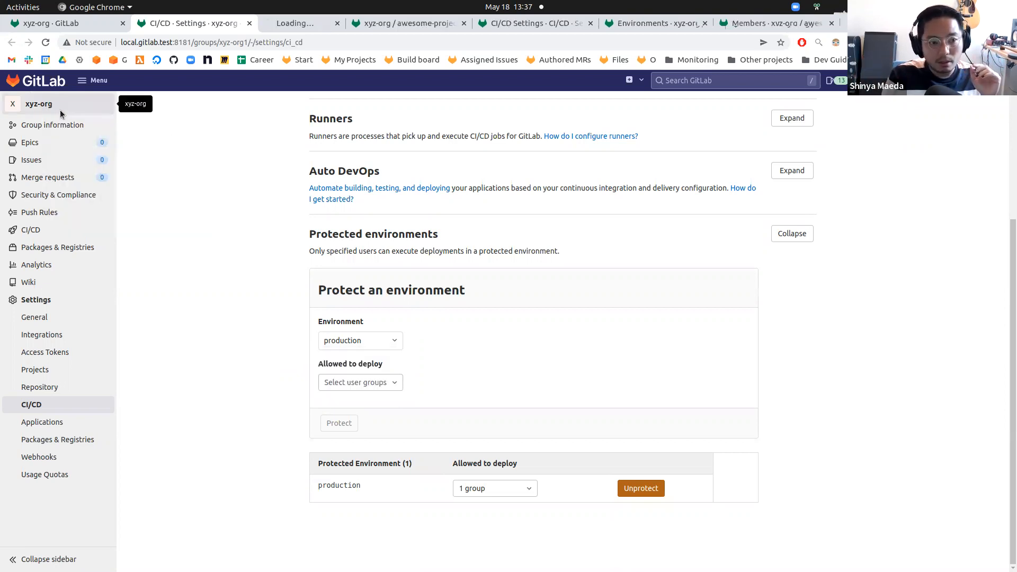
click(277, 26)
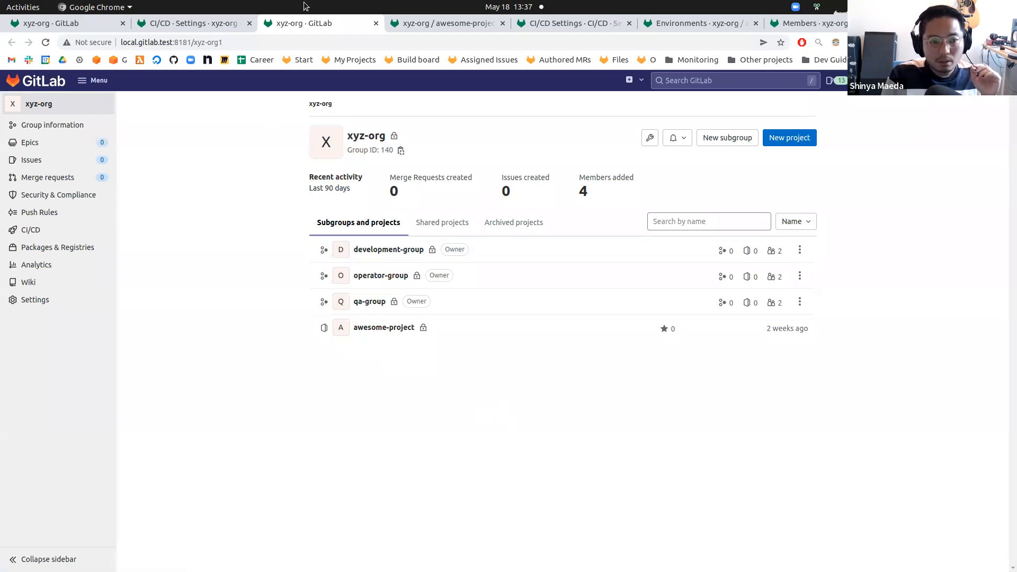
Return to the group CI/CD settings and review the Environment dropdown options again.
click(213, 24)
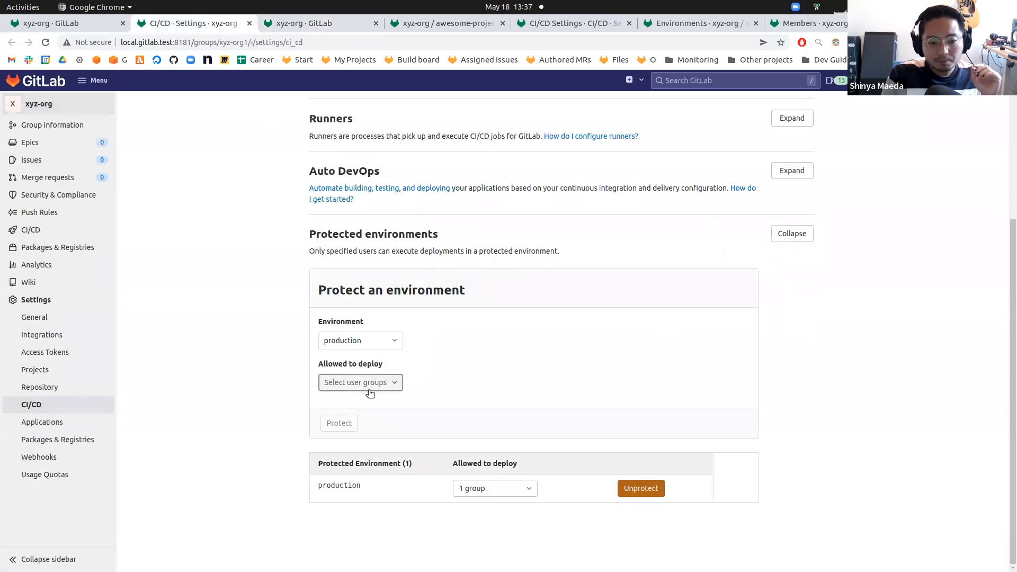
click(335, 341)
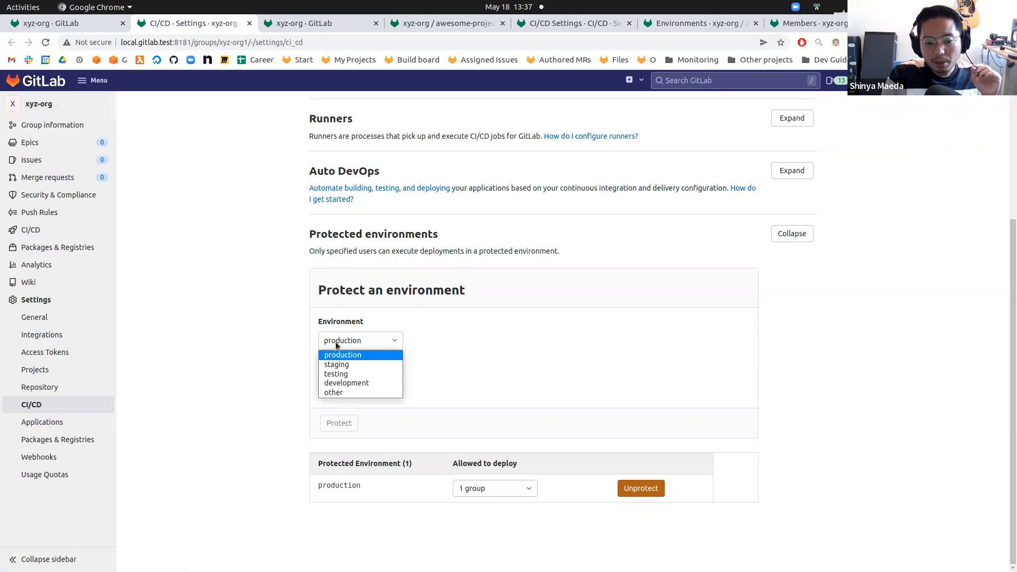
click(255, 323)
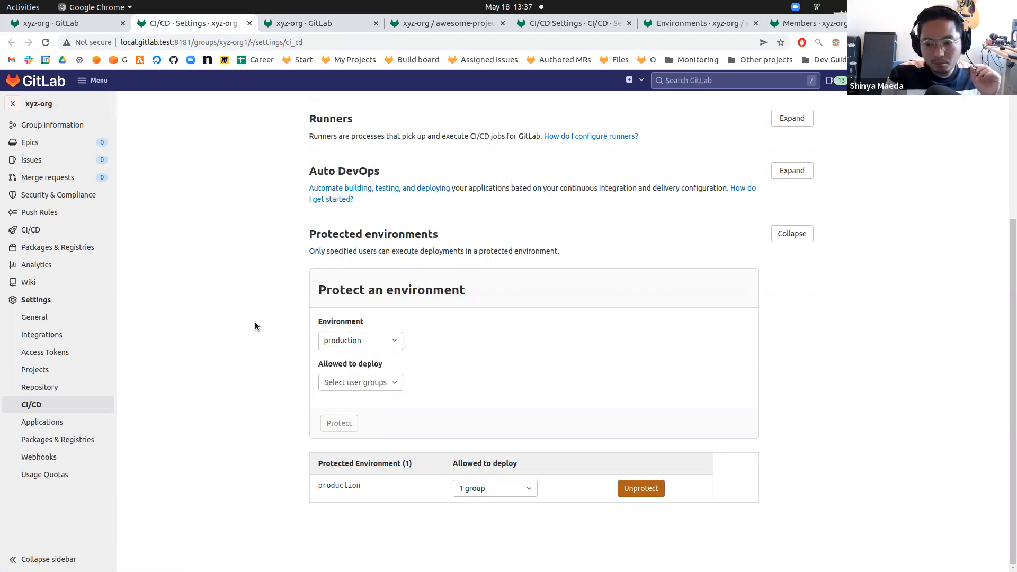
Search gitlab.com for environment deployment in a new window and open the Environments and deployments docs page.
click(304, 24)
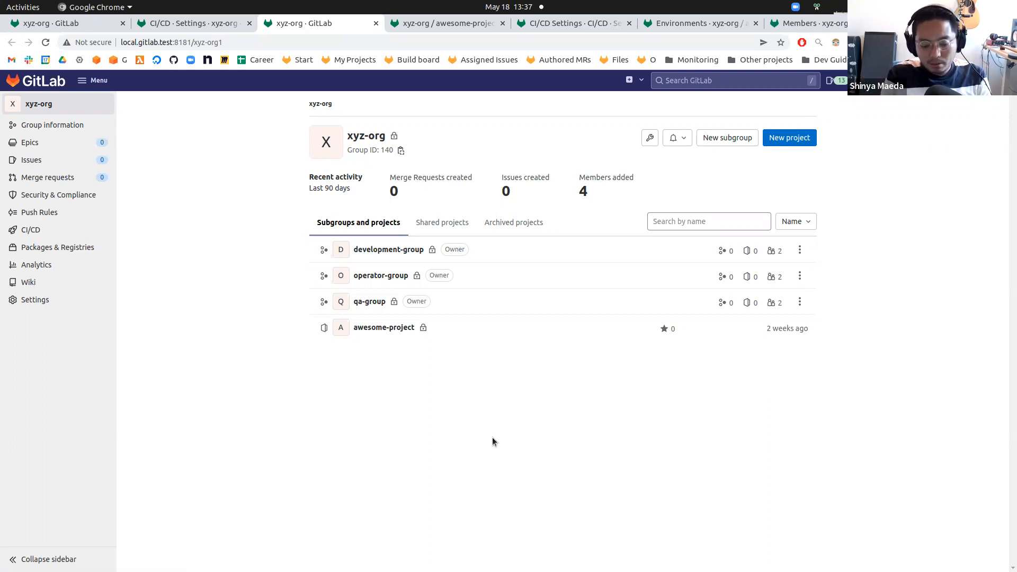
key(ctrl+n)
text(gm)
key(Tab)
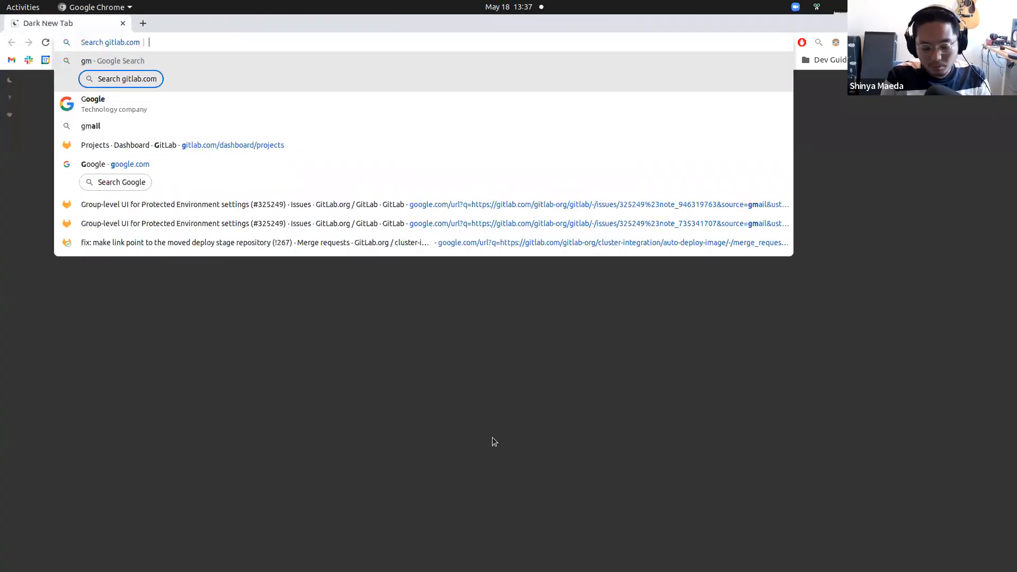
text(environment )
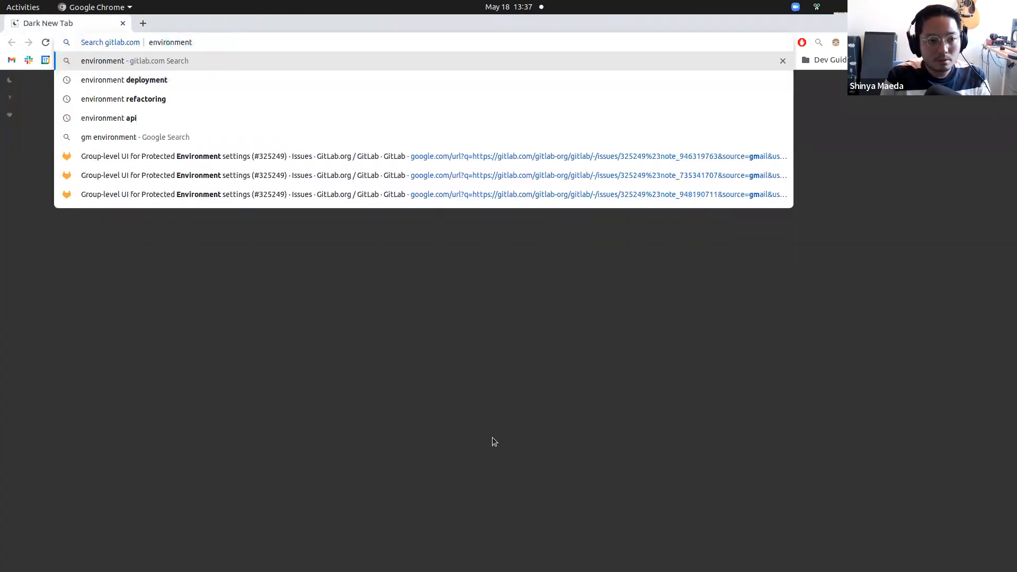
text(deployment)
key(Return)
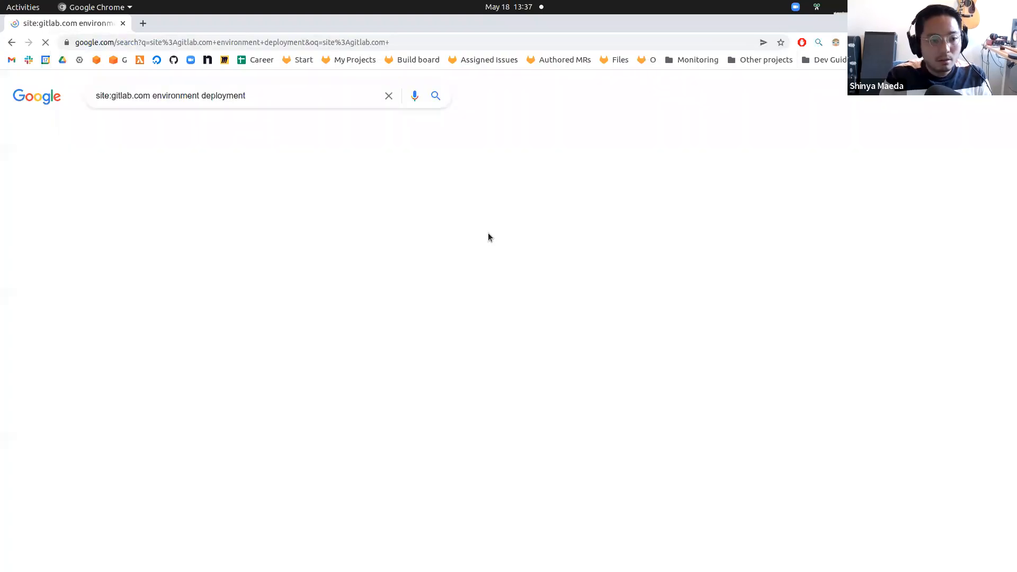
click(217, 189)
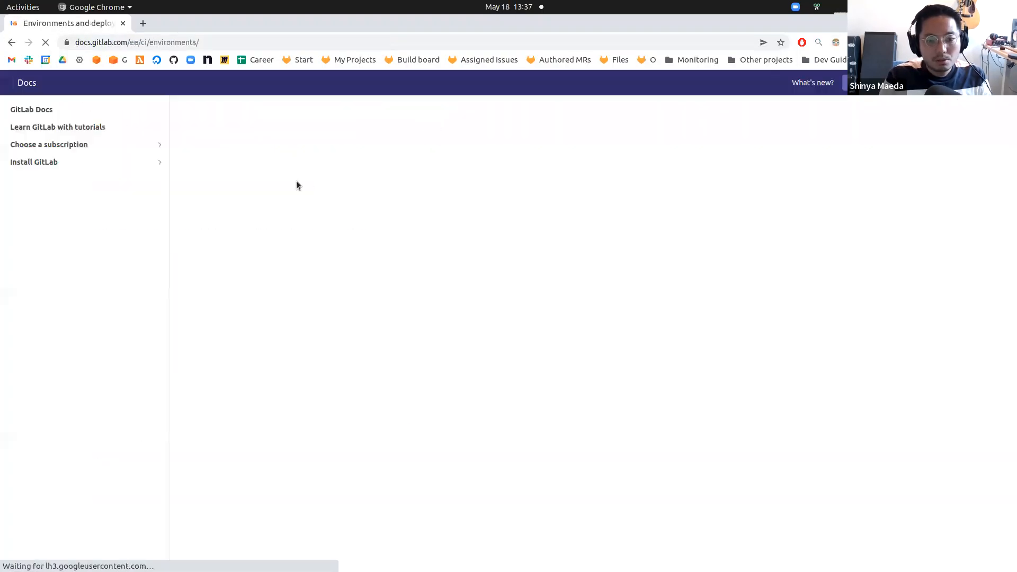
Find "tier" on the docs page and jump to the Deployment tier of environments section.
key(ctrl+f)
text(tier)
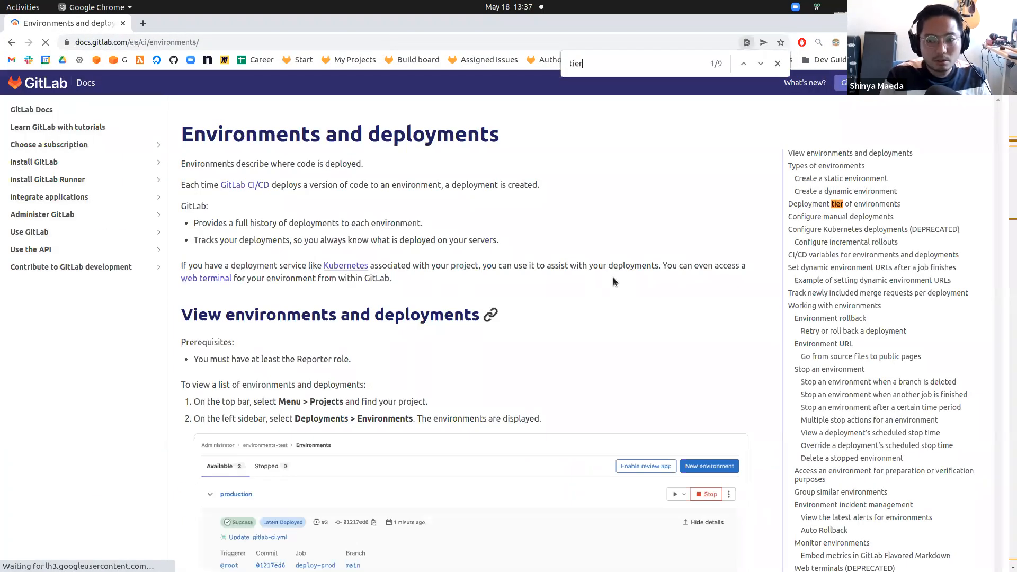
click(818, 204)
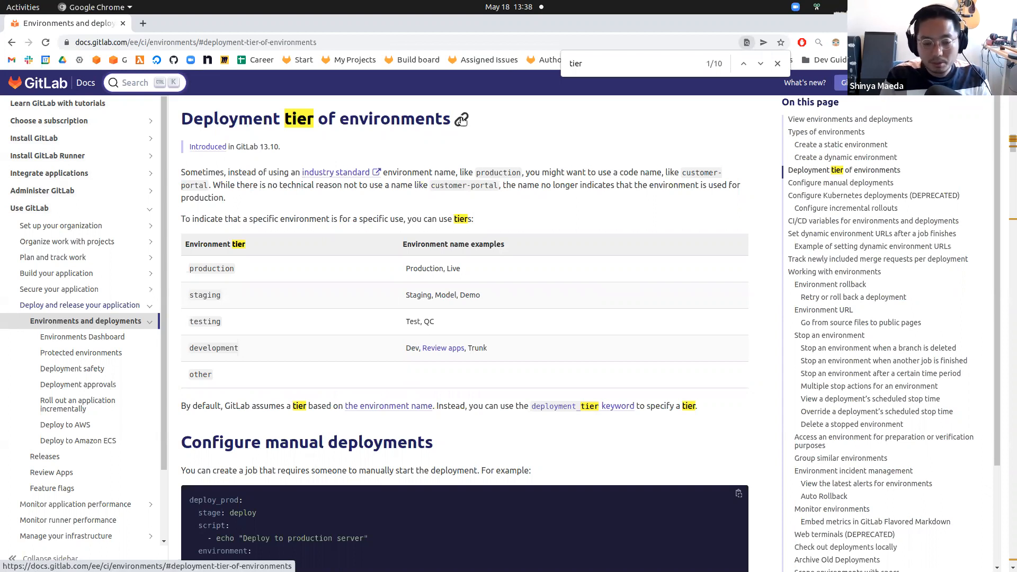
Go back to the group CI/CD settings and review the groups offered in the Allowed to deploy selector.
key(alt+Tab)
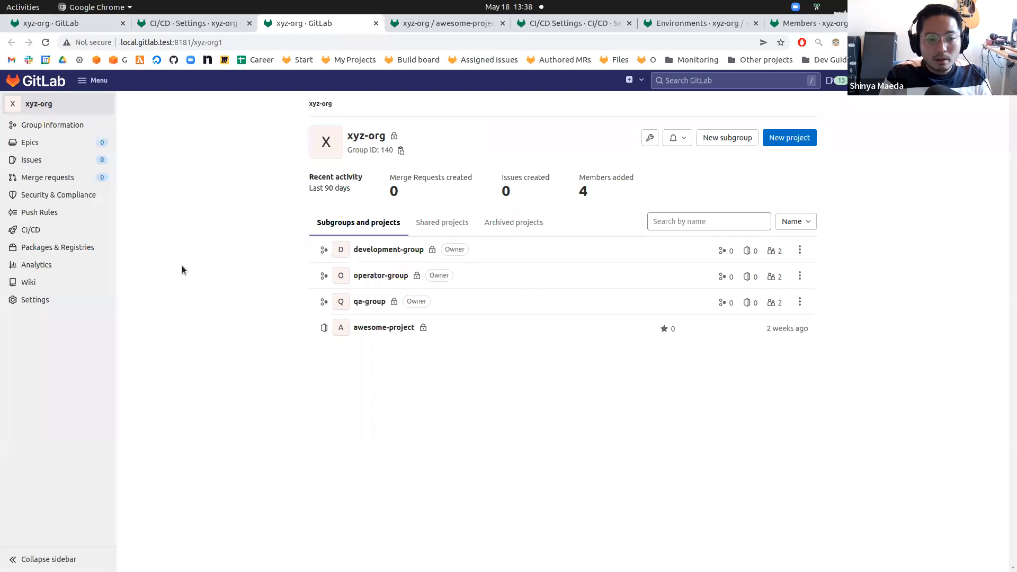
key(ctrl+Page_Up)
click(361, 341)
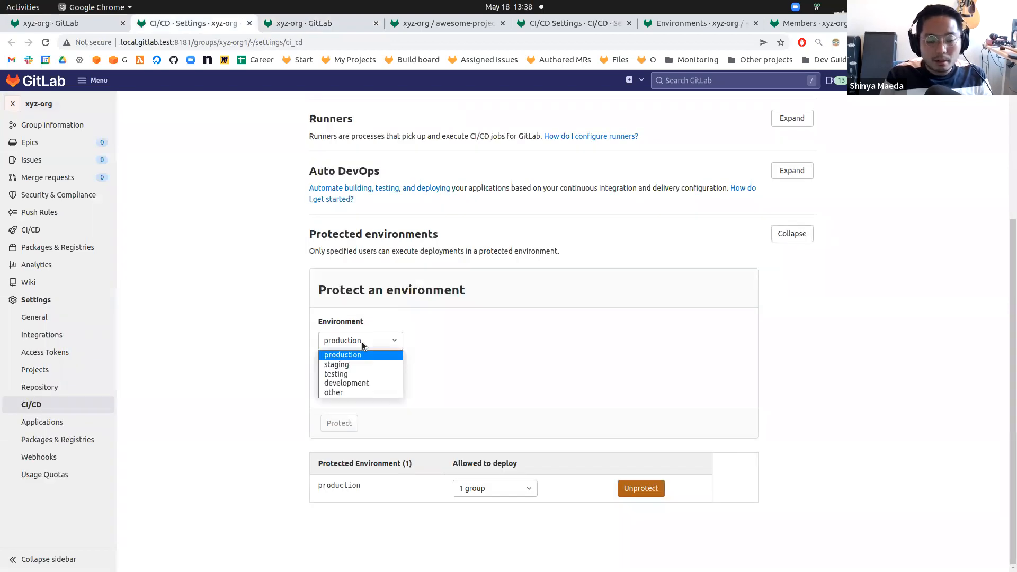
click(275, 363)
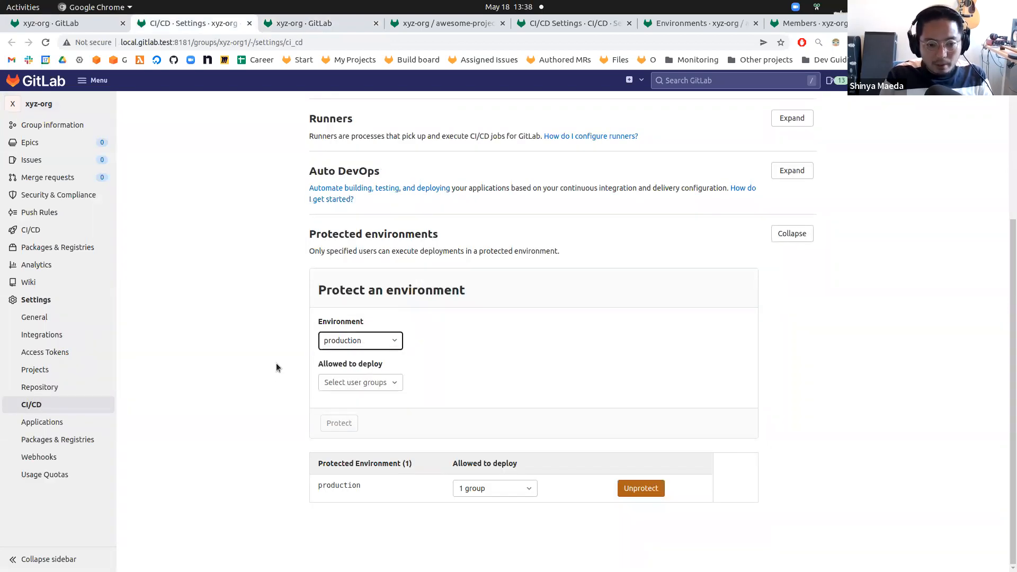
drag(319, 367, 387, 366)
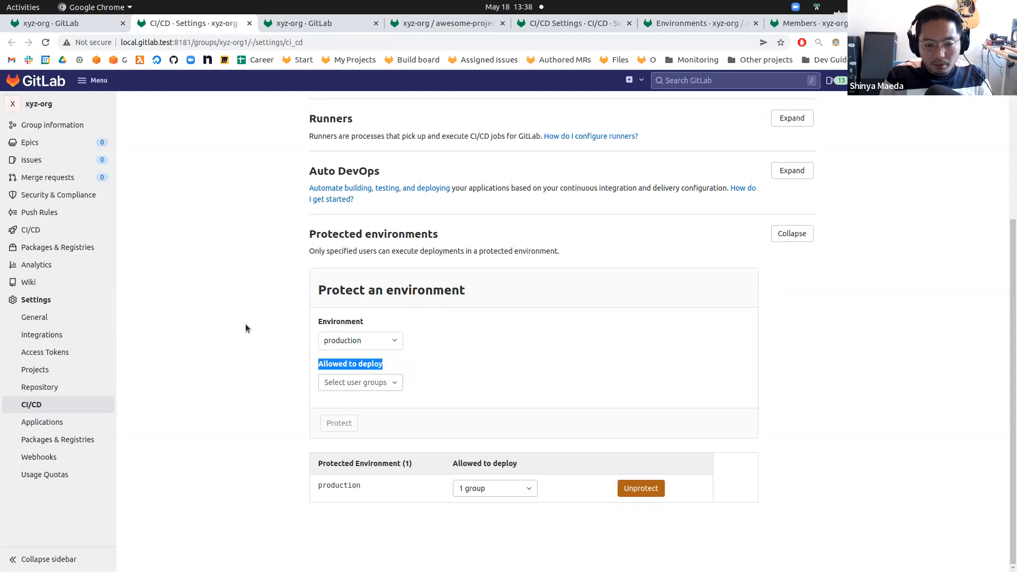
click(354, 384)
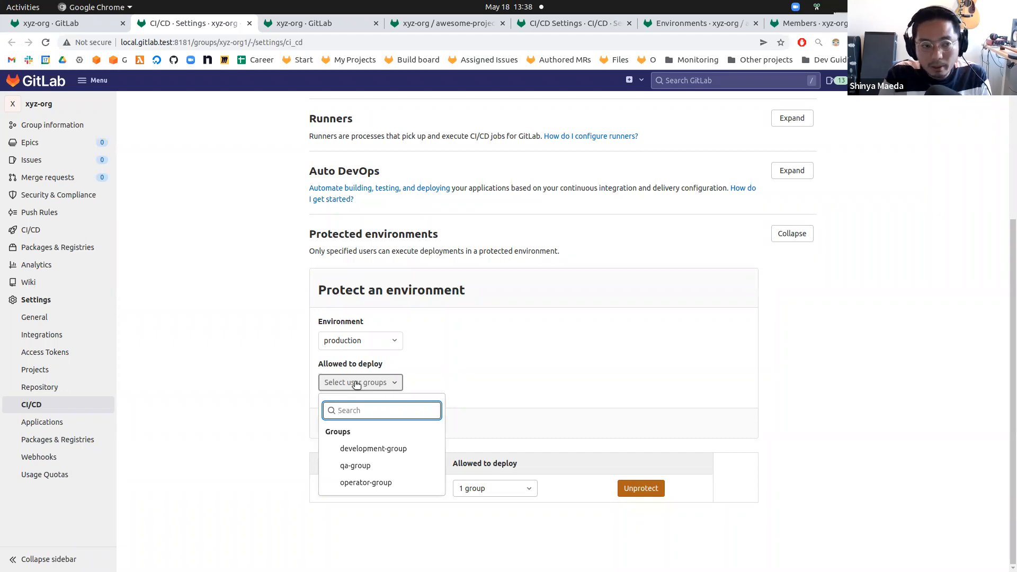
Switch to the window showing the Group-level UI for Protected Environment settings issue.
key(alt+Tab)
key(alt+Tab)
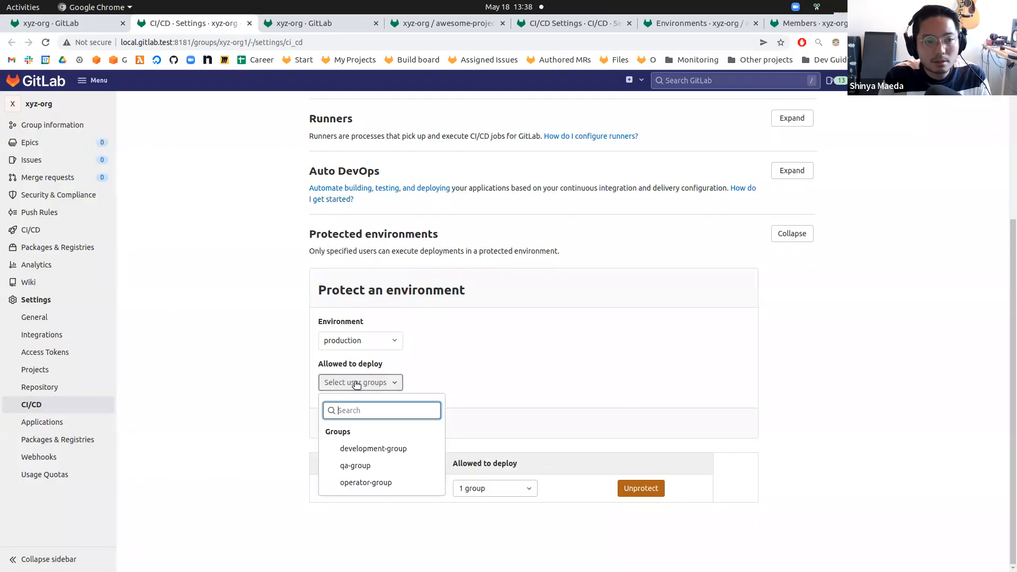
key(alt+Tab)
key(alt+Tab)
key(alt+Tab)
Compare the issue's proposed spec with the group CI/CD settings, selecting the proposal's bullet points.
key(alt+Tab)
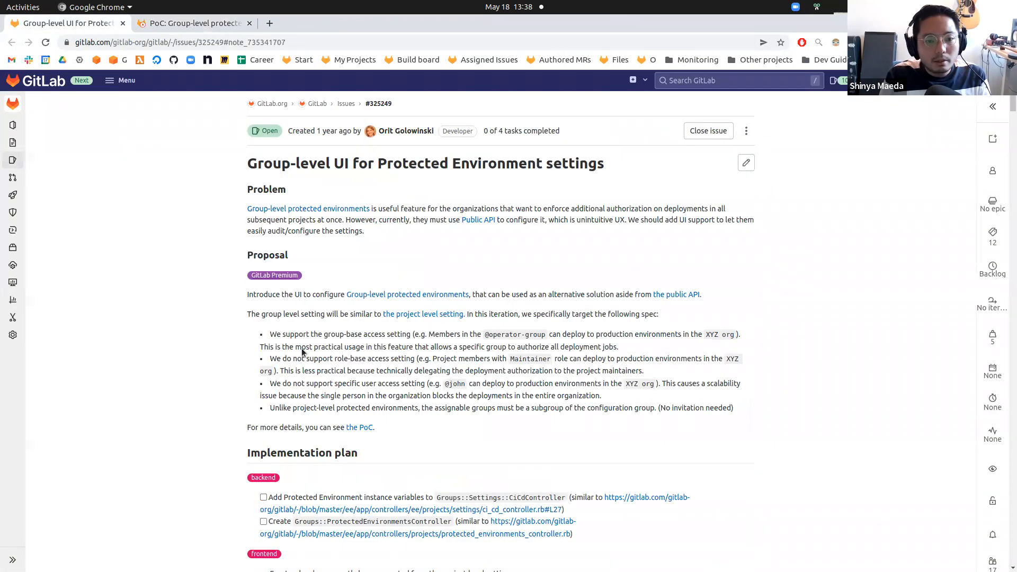
key(alt+Tab)
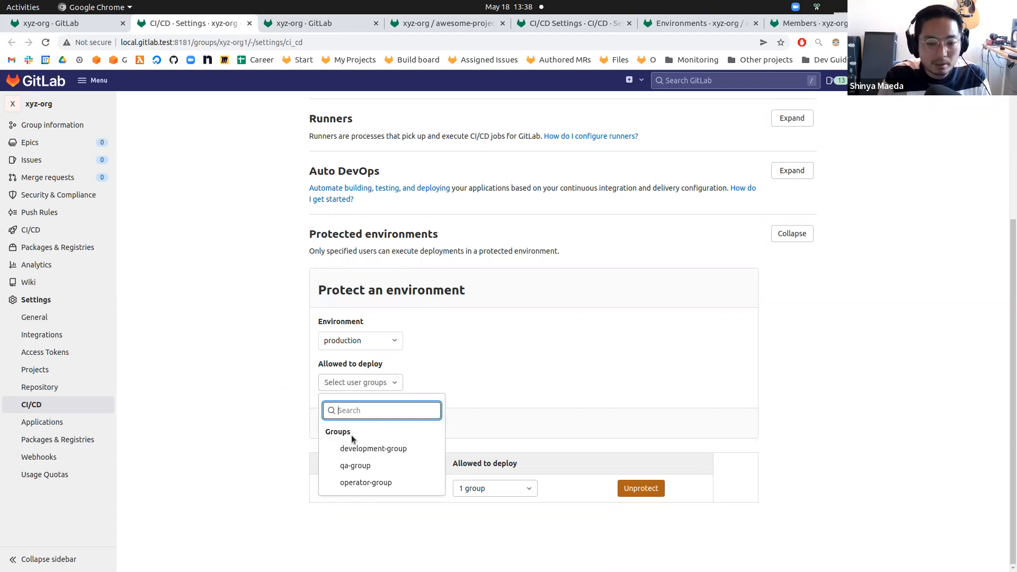
key(alt+Tab)
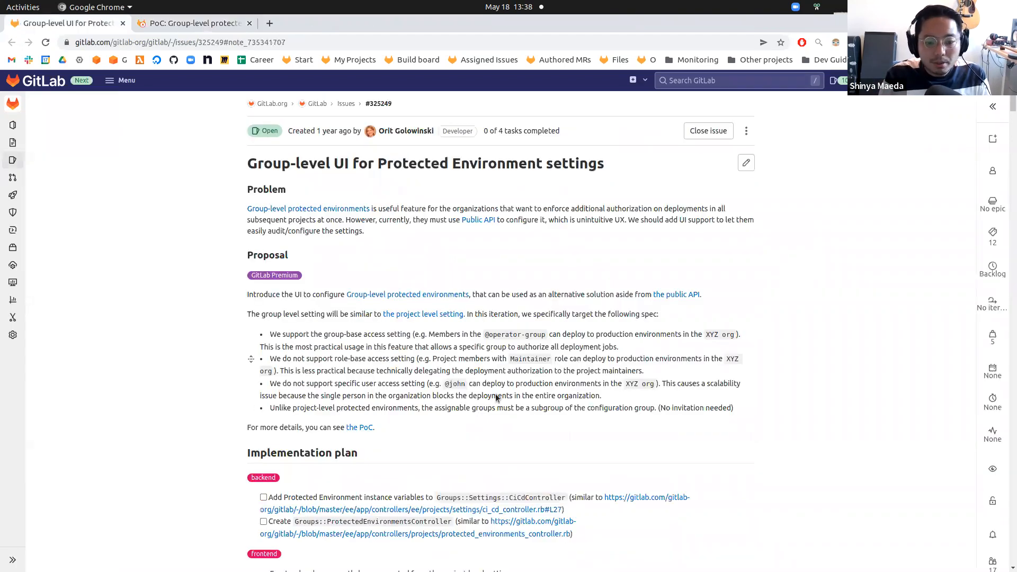
drag(763, 419, 268, 339)
key(alt+Tab)
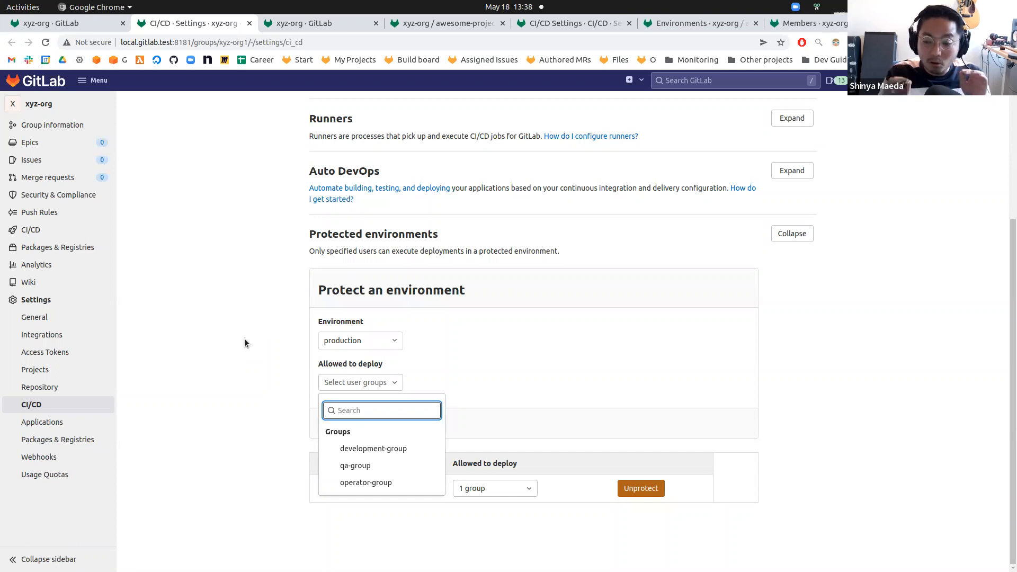
Switch to the project CI/CD settings and review the options offered in its Allowed to deploy selector.
key(ctrl+Tab)
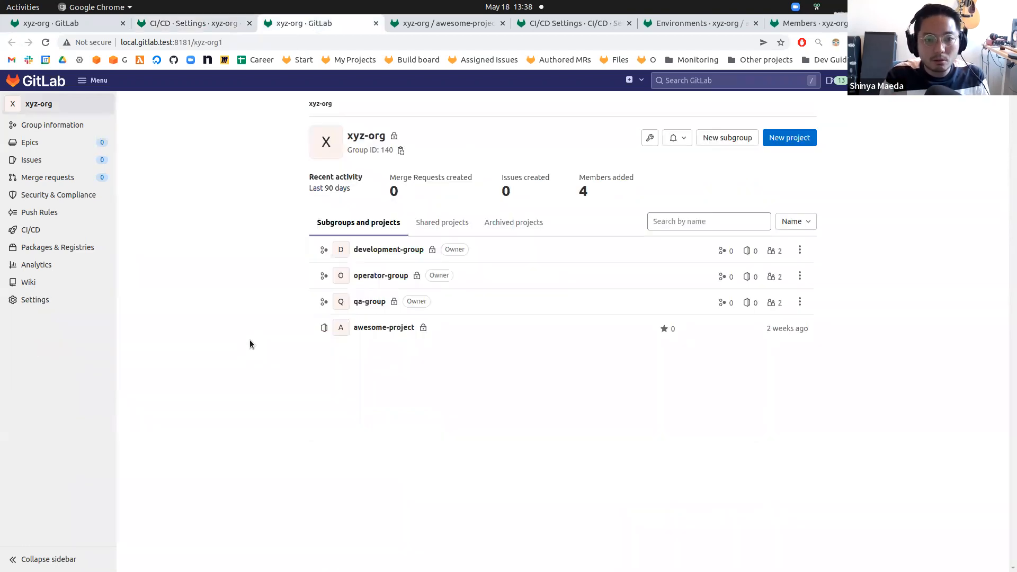
key(ctrl+Tab)
key(ctrl+Tab)
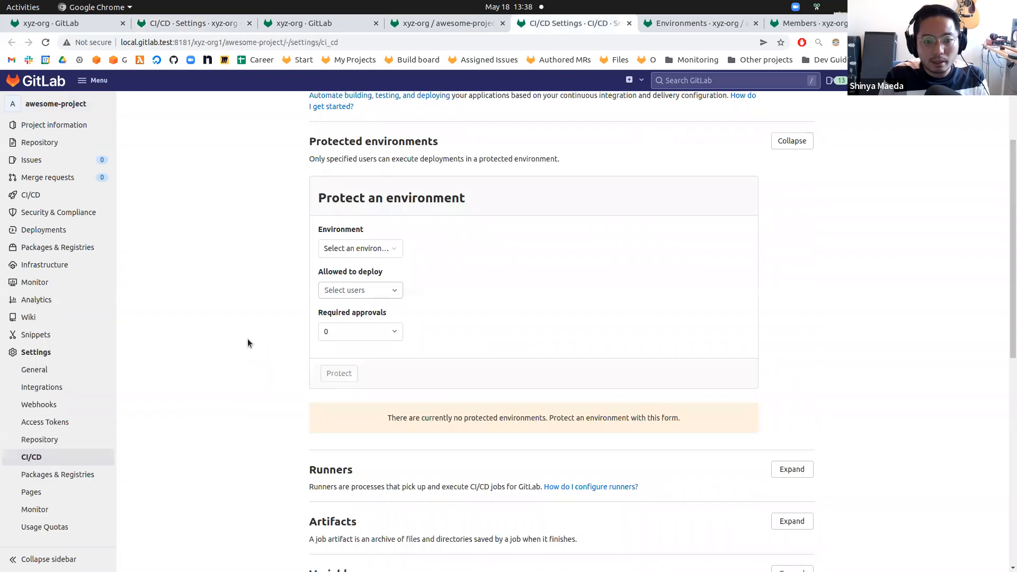
click(379, 292)
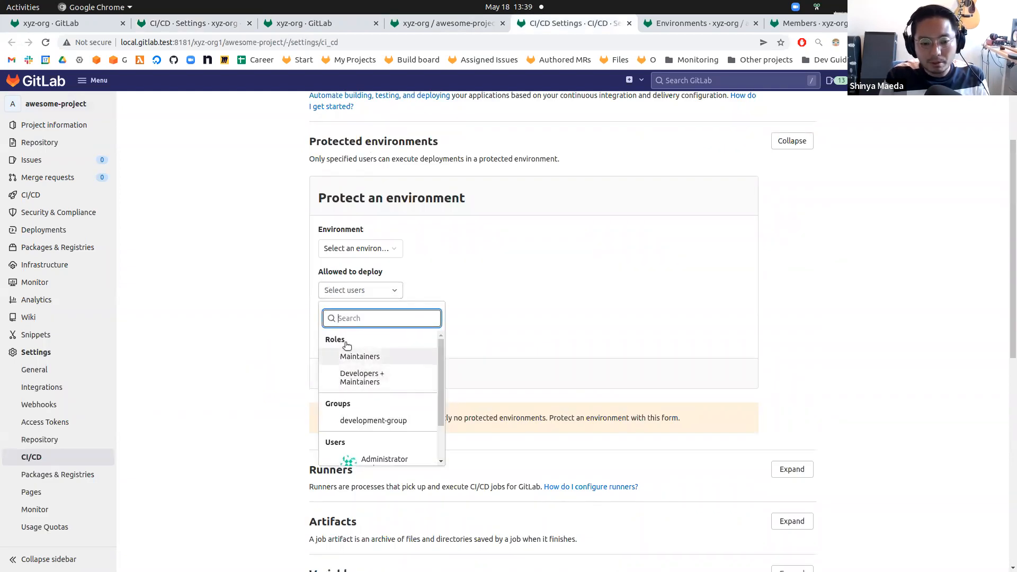
scroll(385, 450, down, 2)
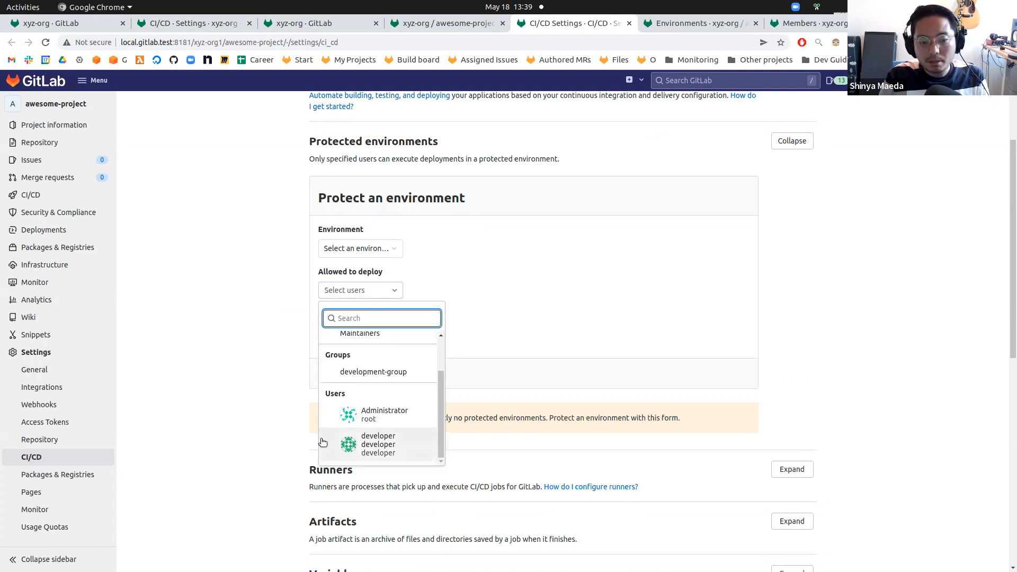
click(245, 309)
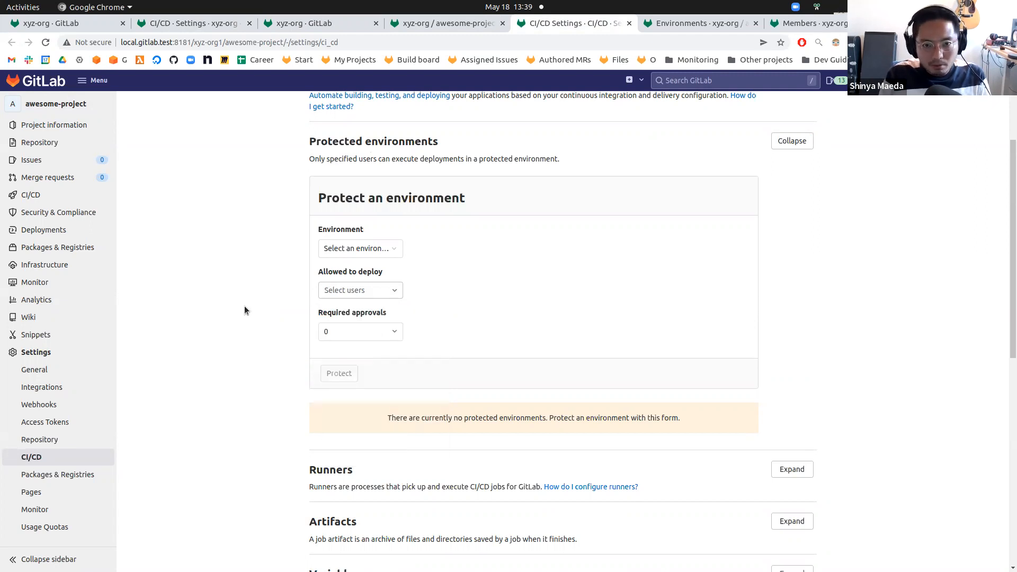
Go back to the group CI/CD settings and glance again at the issue's proposal.
key(ctrl+shift+Tab)
key(ctrl+shift+Tab)
key(ctrl+shift+Tab)
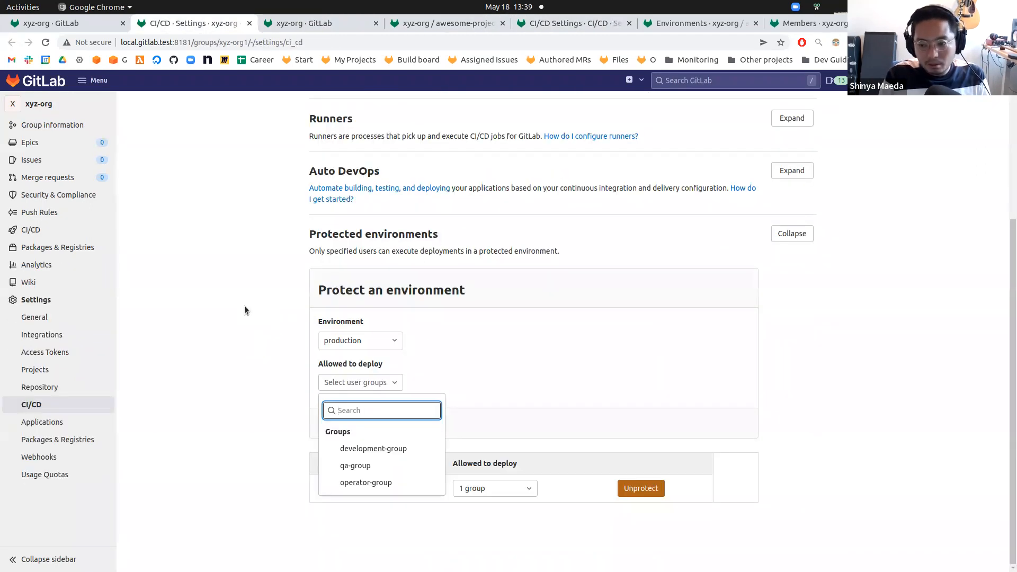
key(alt+Tab)
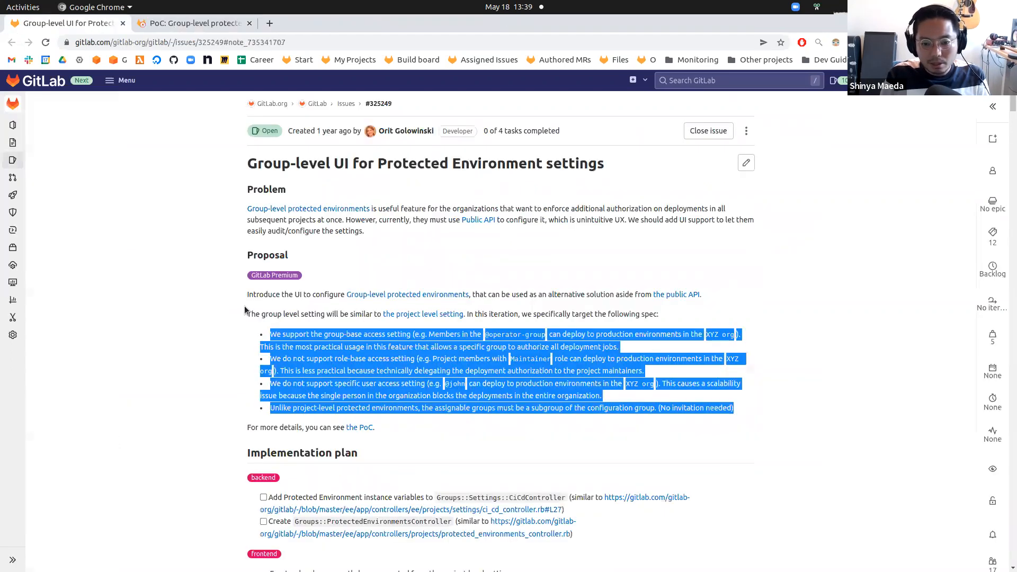
key(alt+Tab)
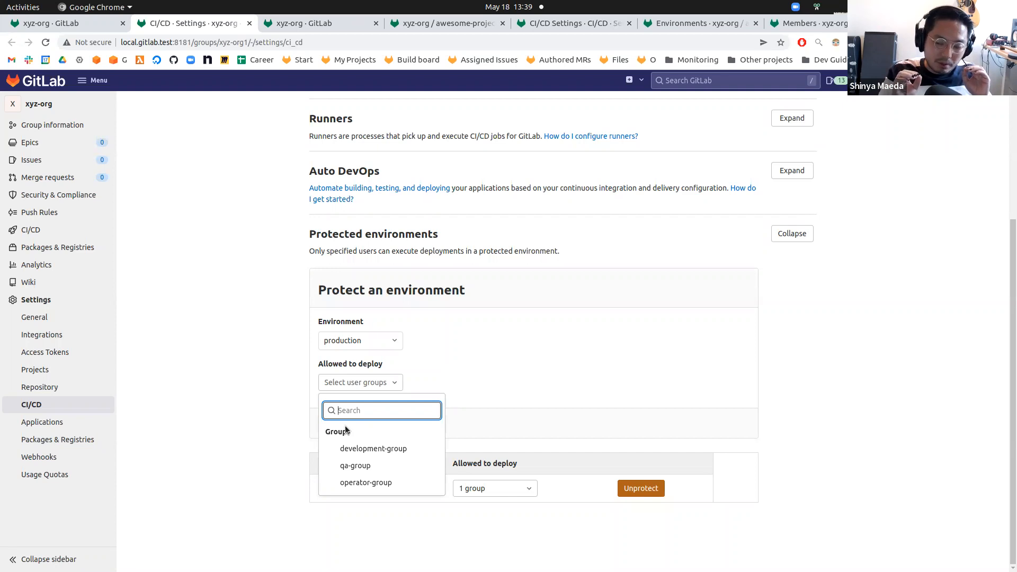
Review the roles, groups and users offered in the project-level Allowed to deploy selector again.
key(ctrl+Tab)
key(ctrl+Tab)
key(ctrl+Tab)
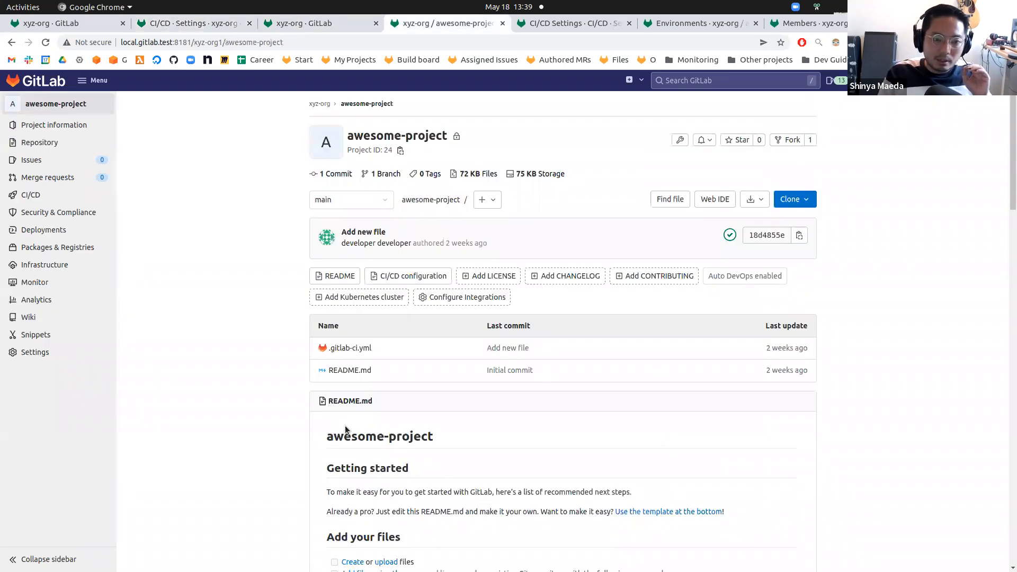
click(379, 289)
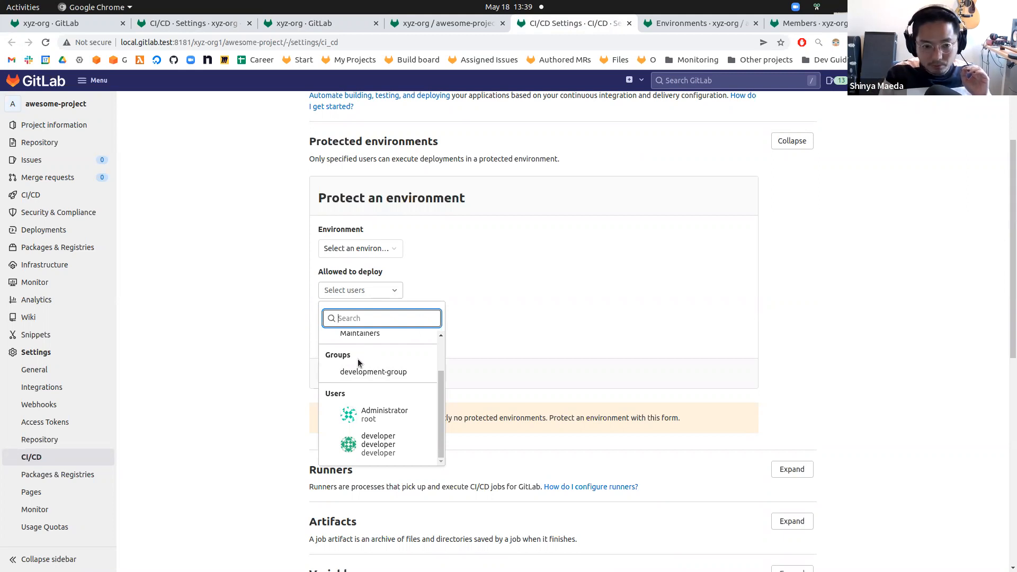
mouse_move(58, 122)
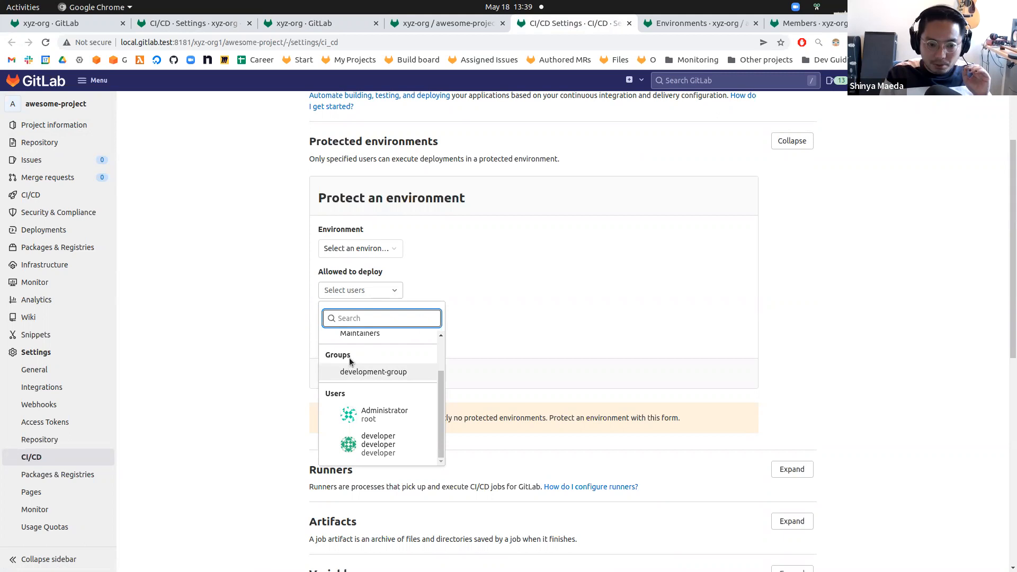
click(231, 276)
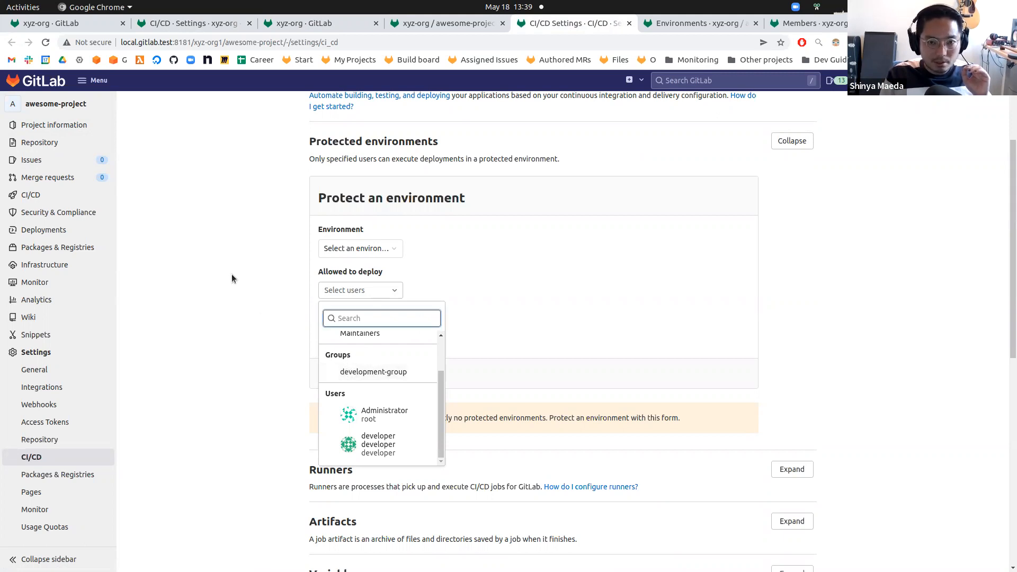
Return to the group CI/CD settings and reopen the groups offered in Allowed to deploy.
click(208, 22)
click(228, 302)
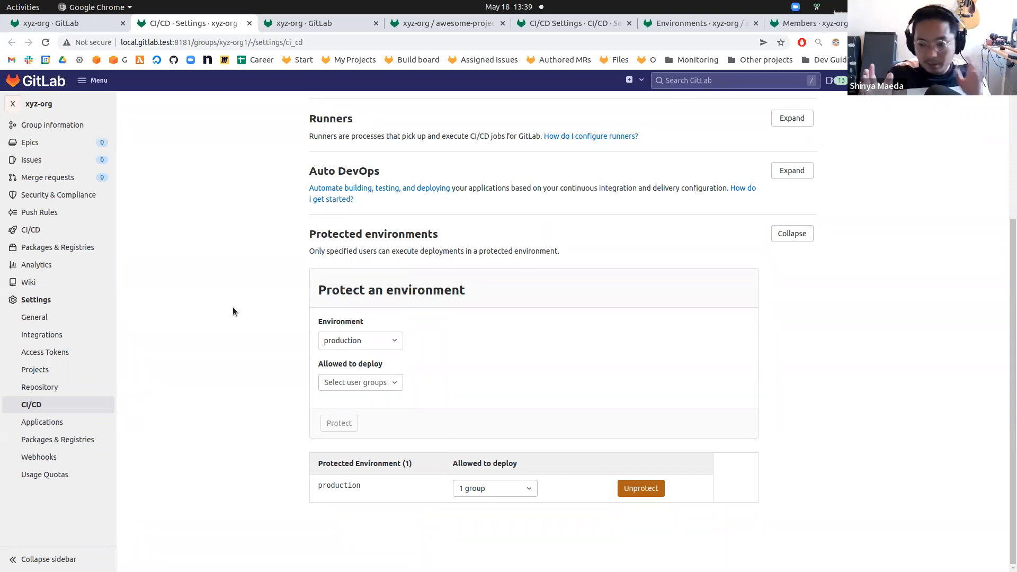
click(394, 383)
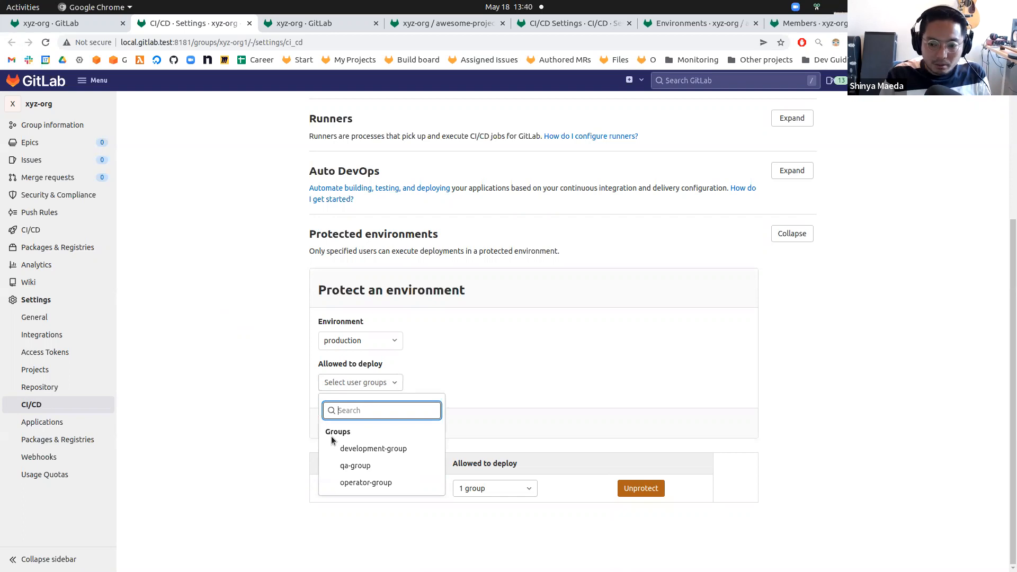
click(285, 332)
Open the xyz-org group overview in a new tab and review its subgroups and projects.
right_click(62, 103)
click(81, 113)
click(259, 24)
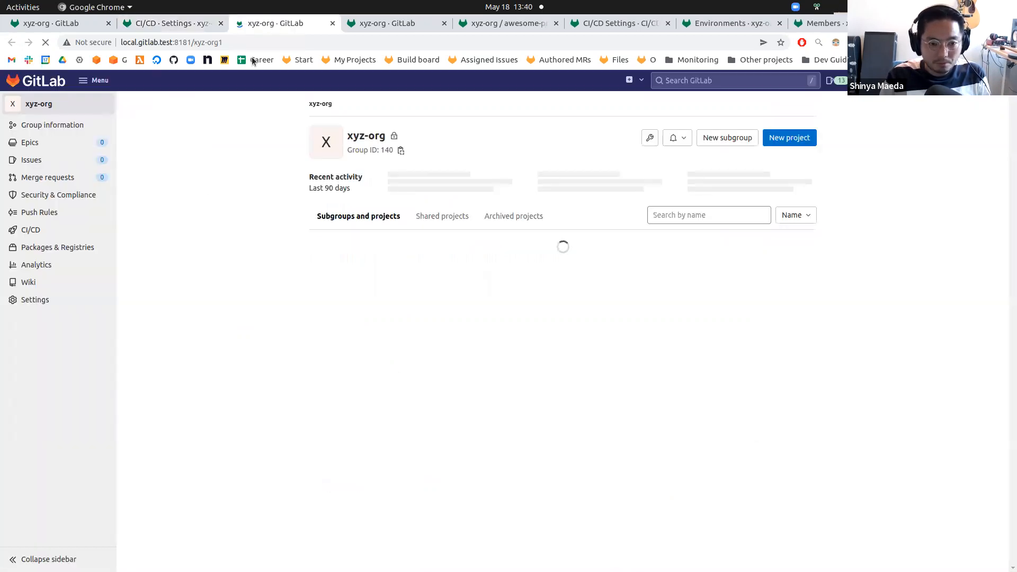
drag(347, 136, 387, 137)
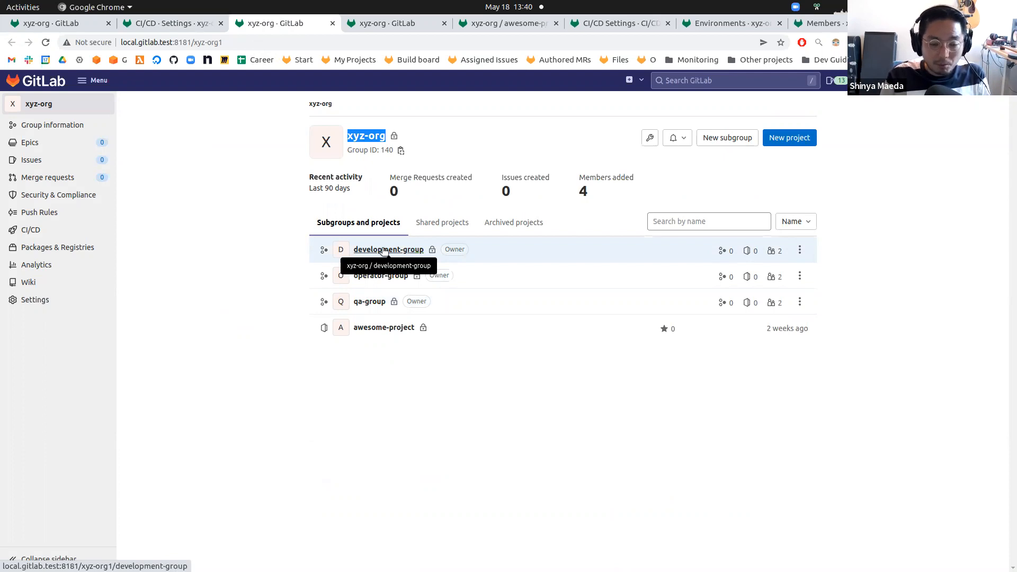
click(449, 441)
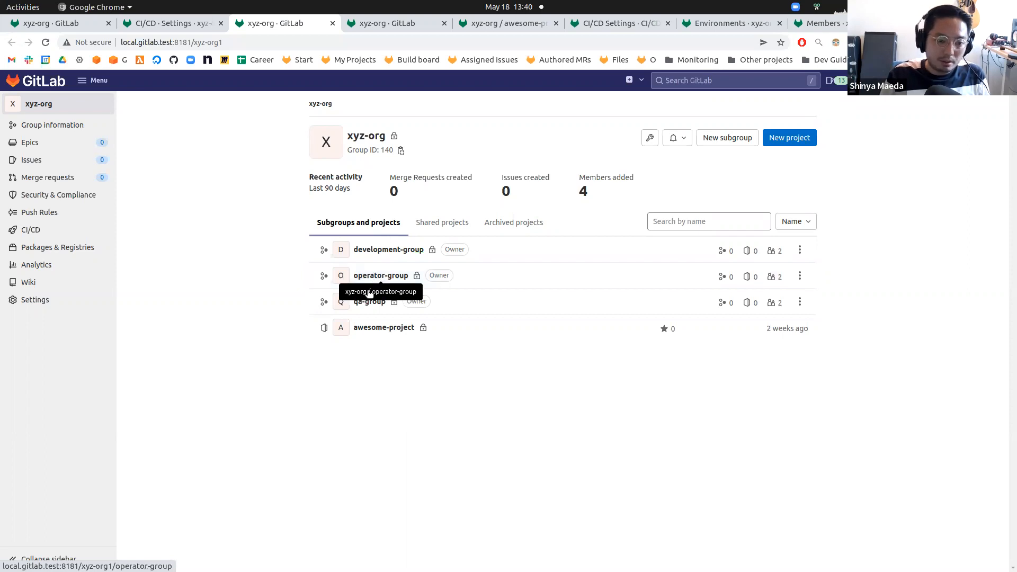
click(186, 24)
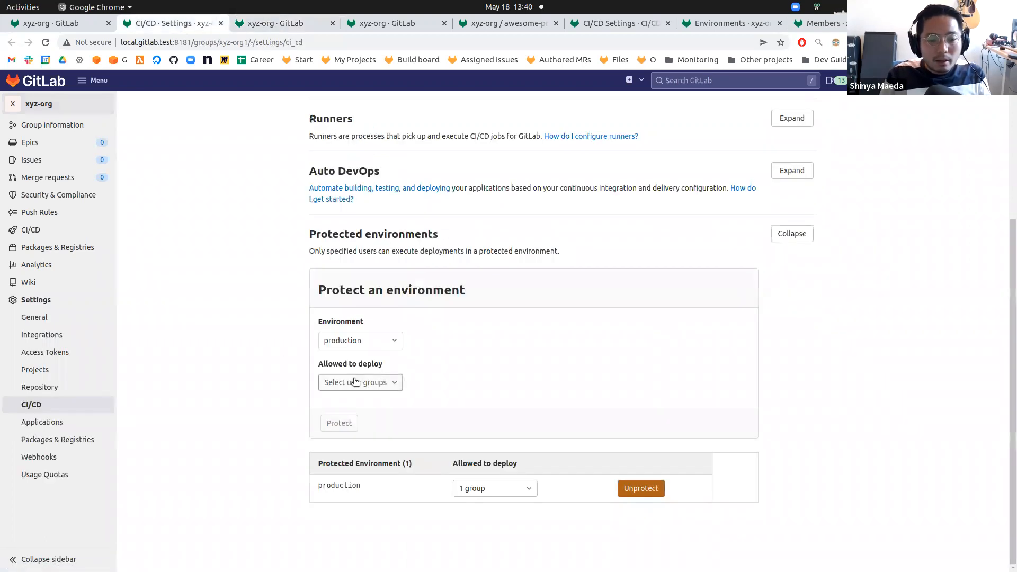
click(364, 382)
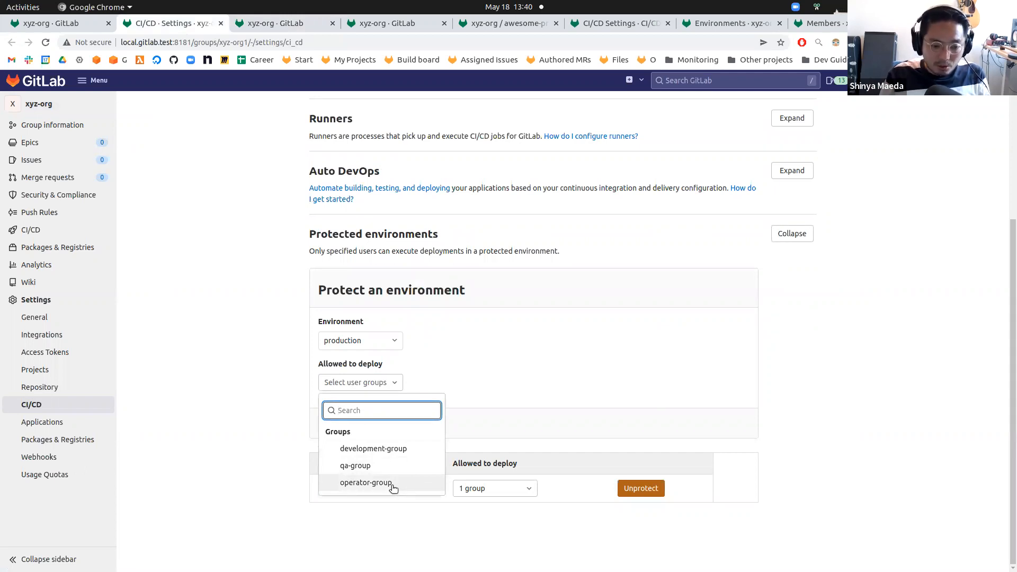
click(380, 449)
click(376, 469)
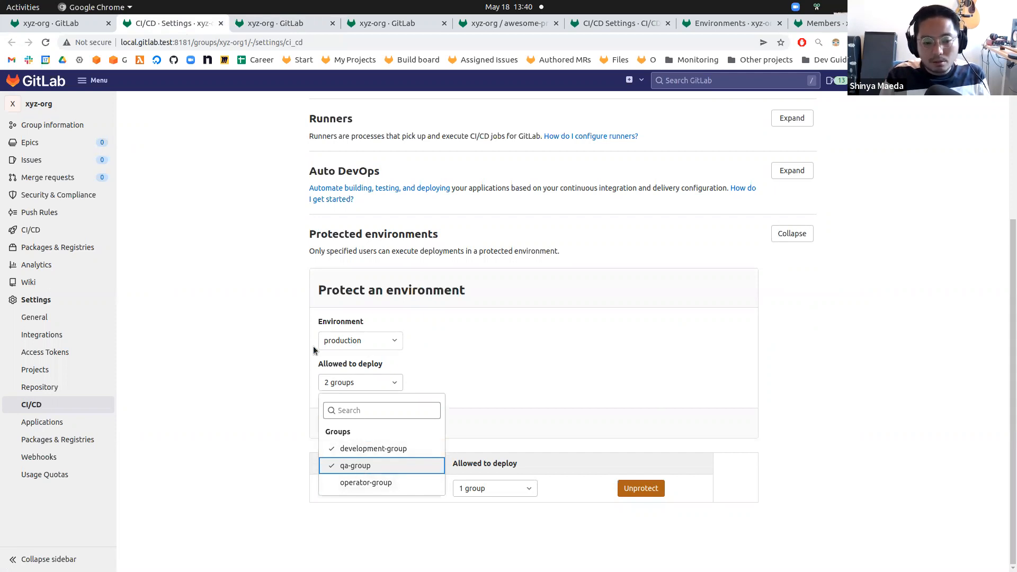
click(284, 370)
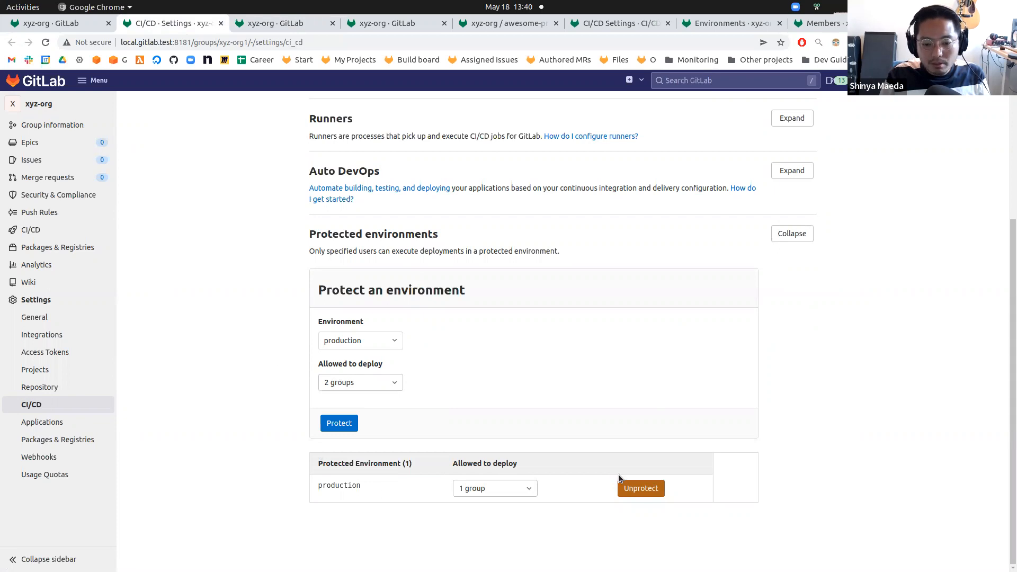
Unprotect the production environment at group level.
click(636, 488)
click(598, 117)
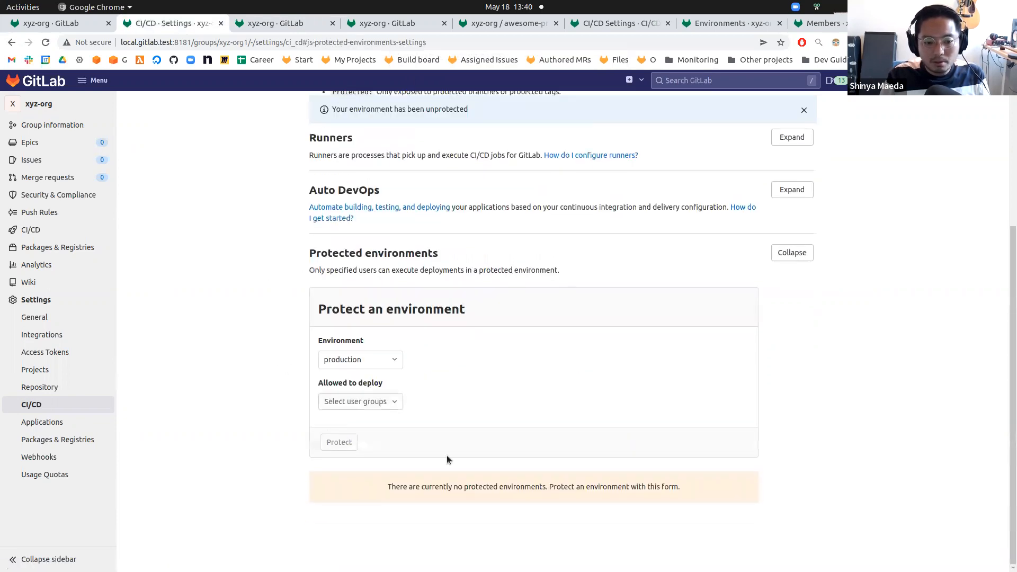
Protect the production environment, allowing operator-group to deploy.
click(384, 360)
click(372, 374)
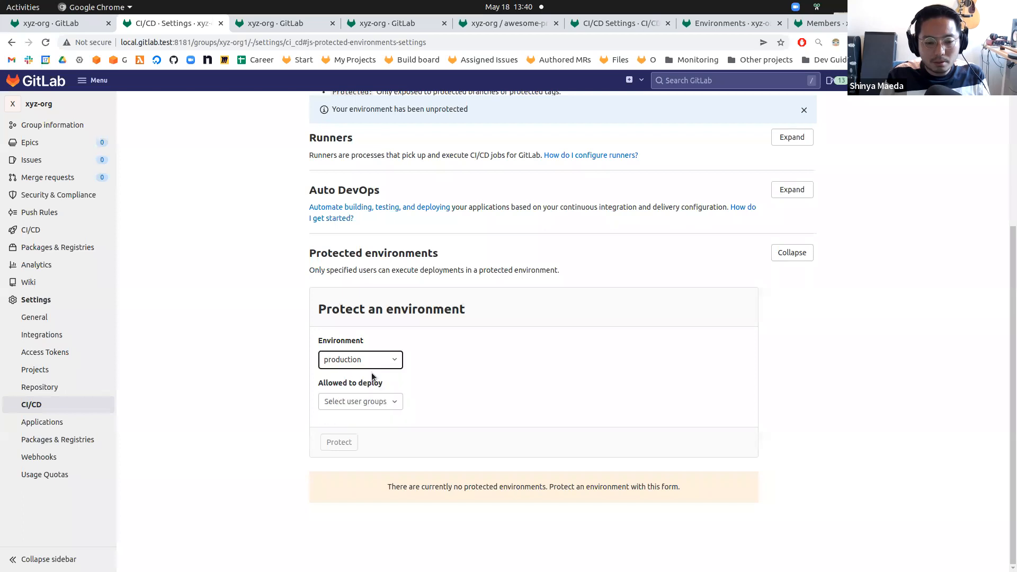
click(363, 402)
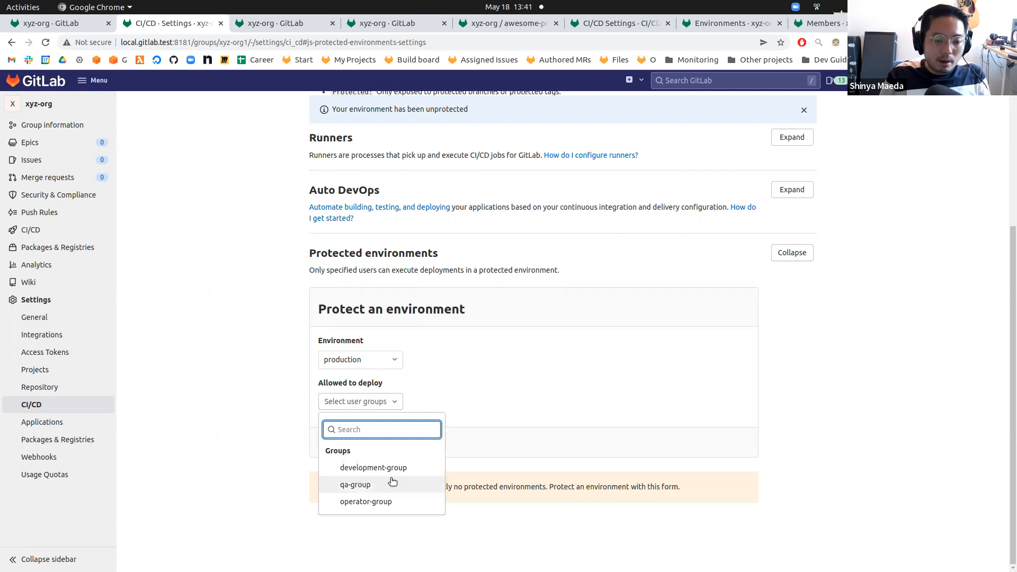
click(395, 507)
click(267, 432)
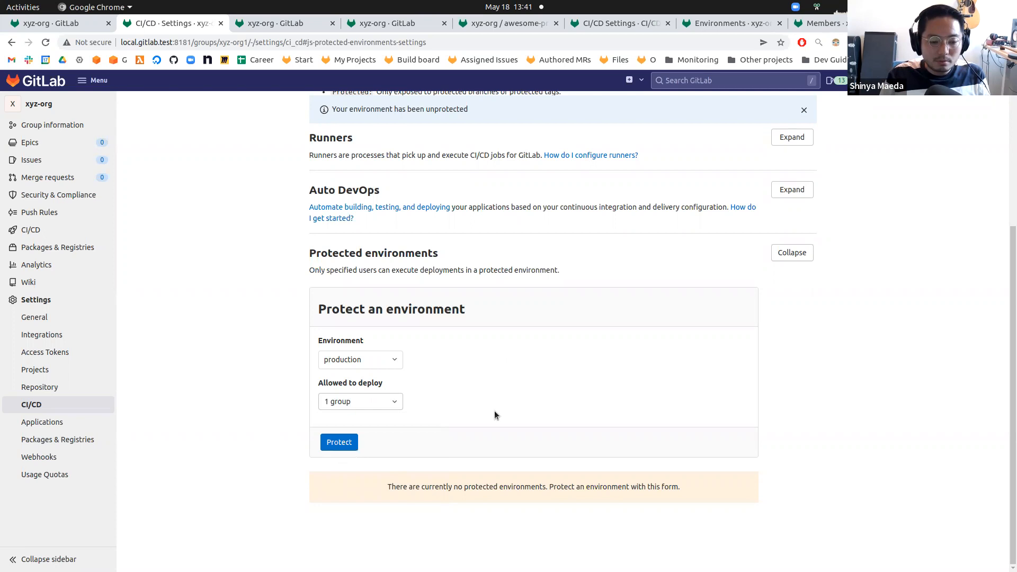
click(333, 442)
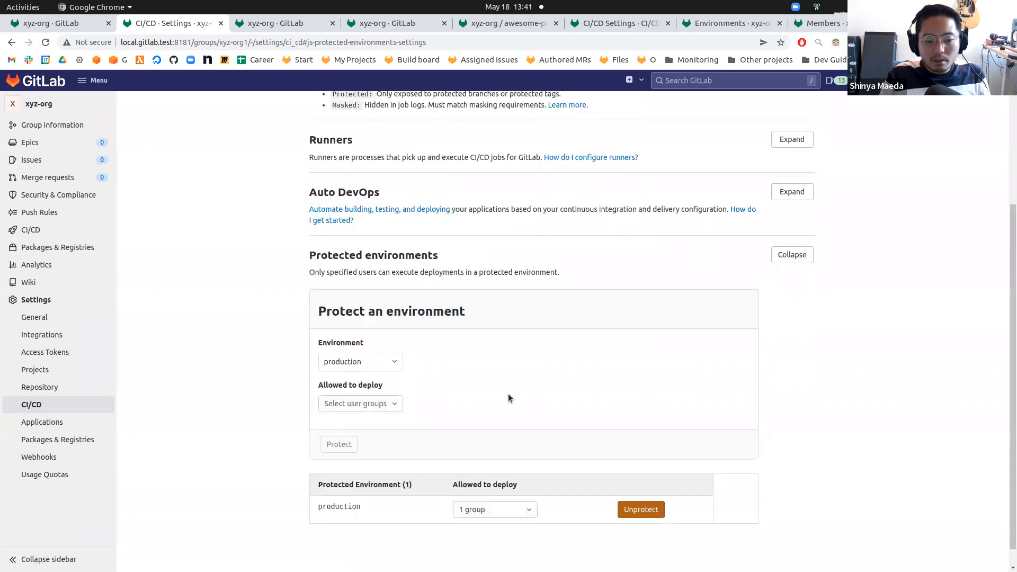
Inspect the protected production entry and the group allowed to deploy to it.
scroll(320, 457, down, 1)
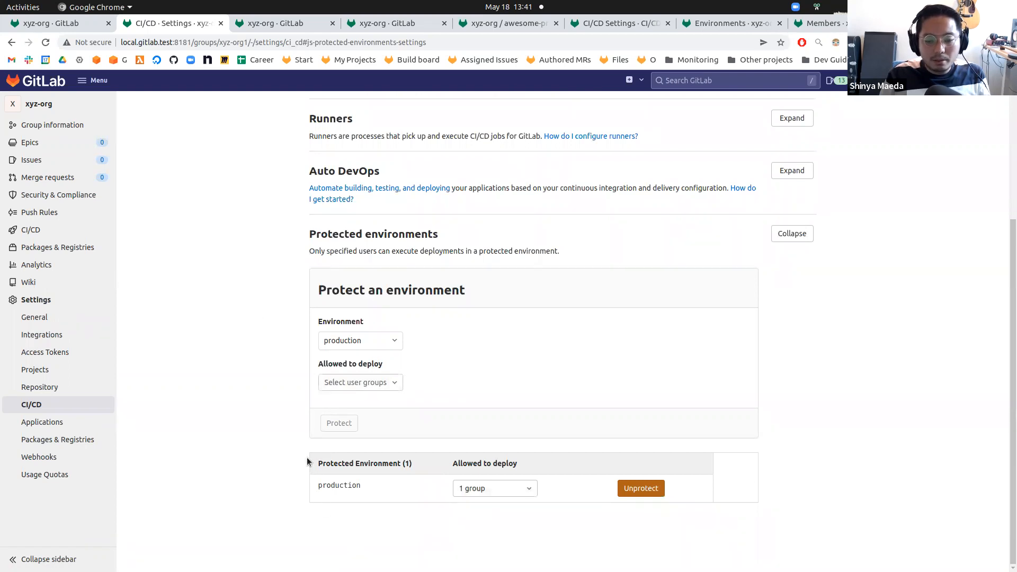
drag(318, 464, 379, 460)
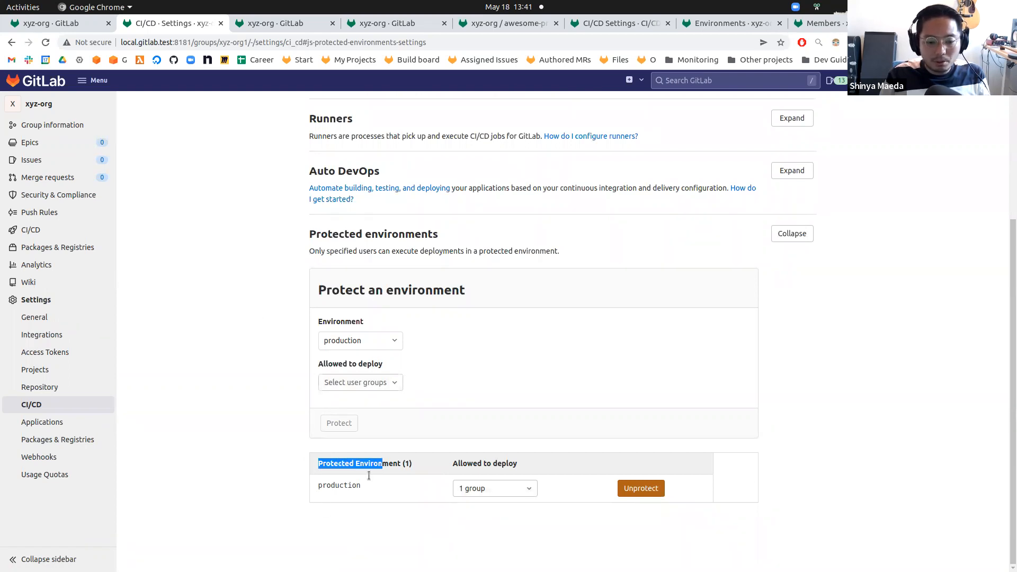
double_click(325, 483)
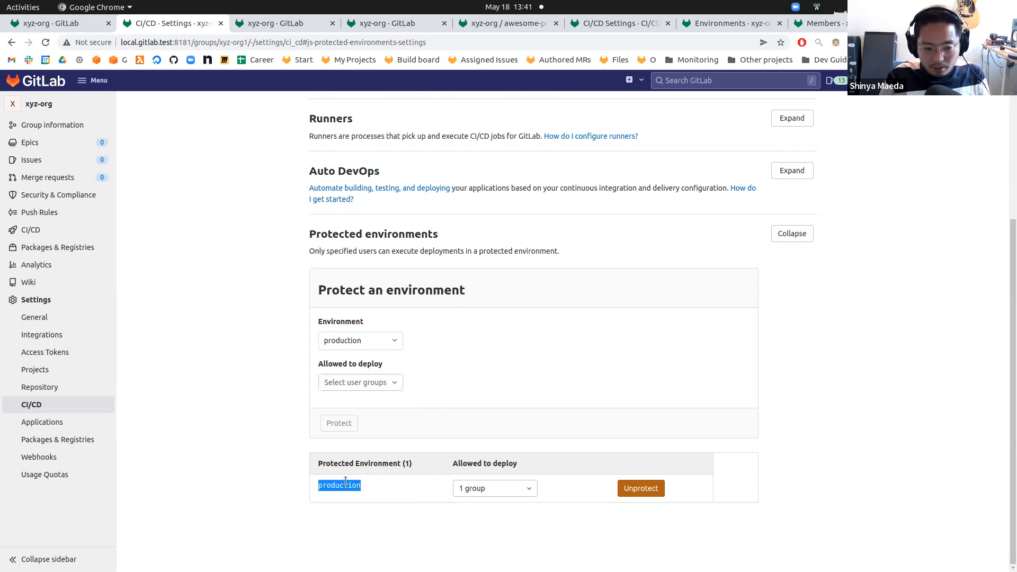
click(508, 487)
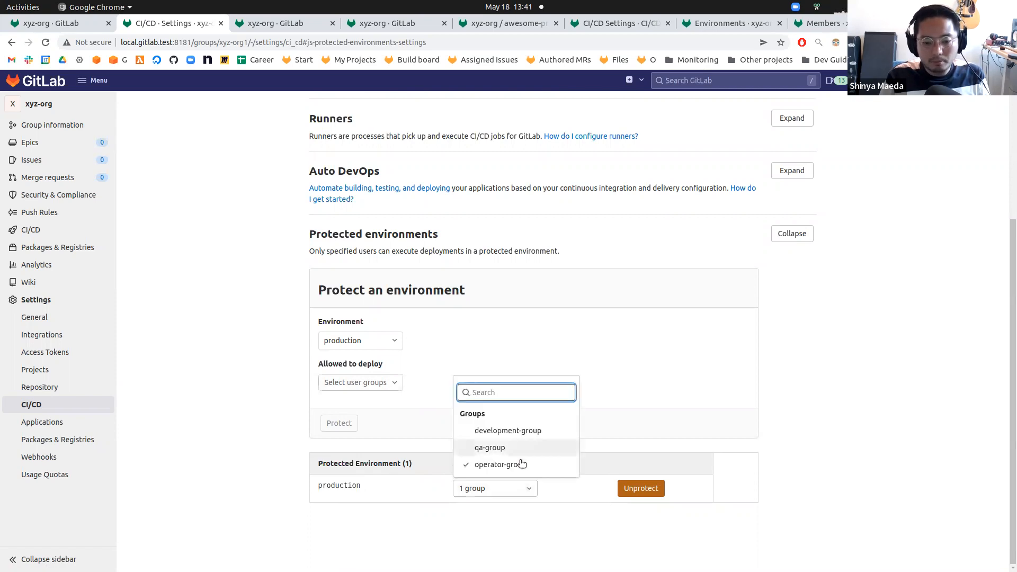
click(513, 540)
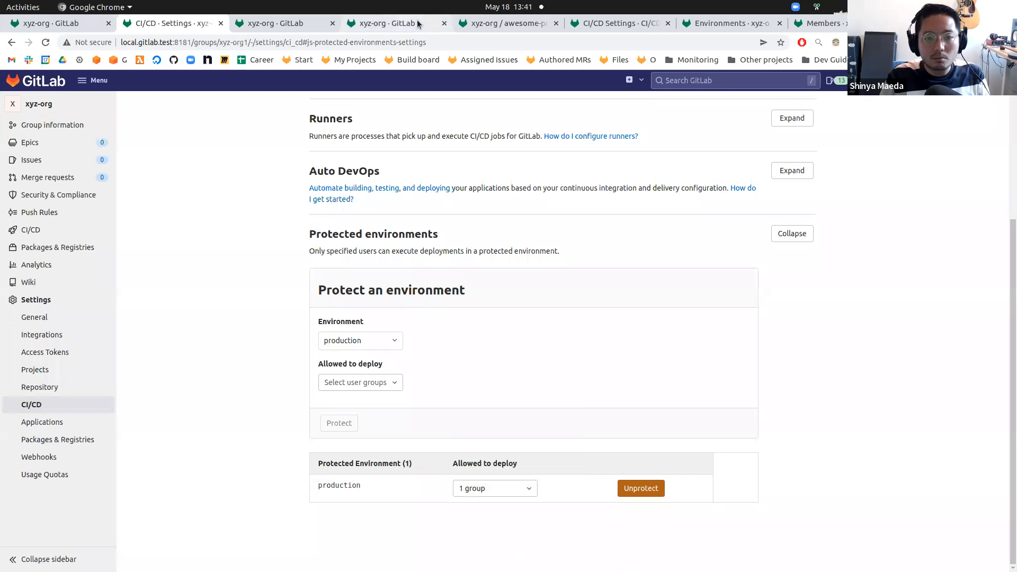
click(418, 20)
click(502, 24)
click(290, 24)
click(161, 27)
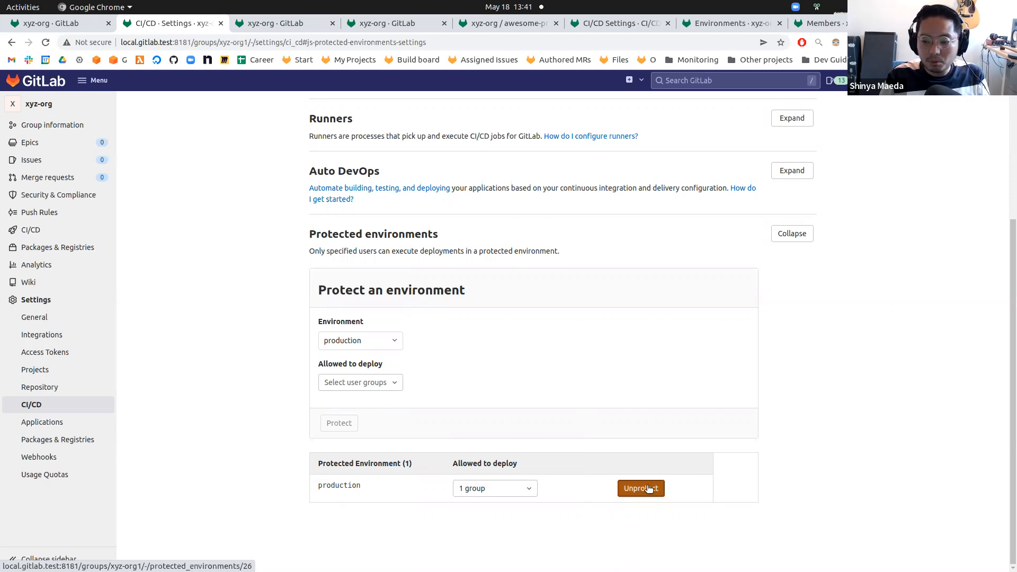
Add development-group to the groups allowed to deploy to the protected production environment.
click(514, 486)
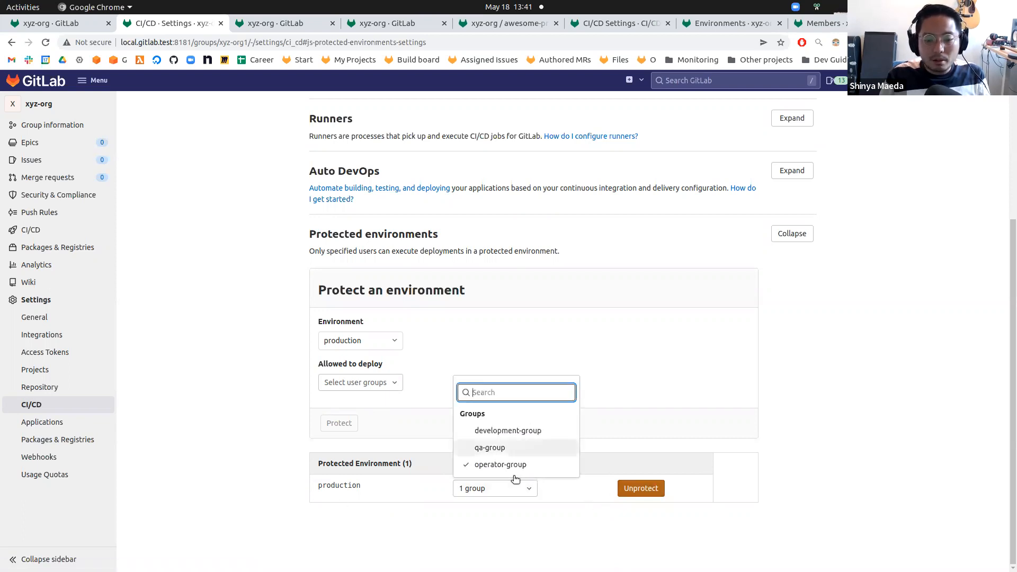
click(524, 433)
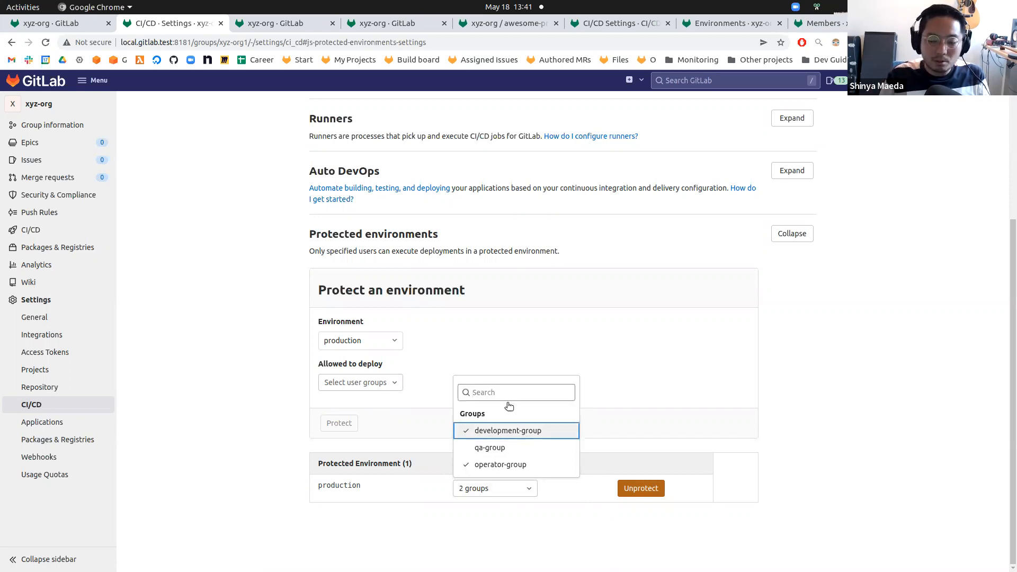
click(552, 526)
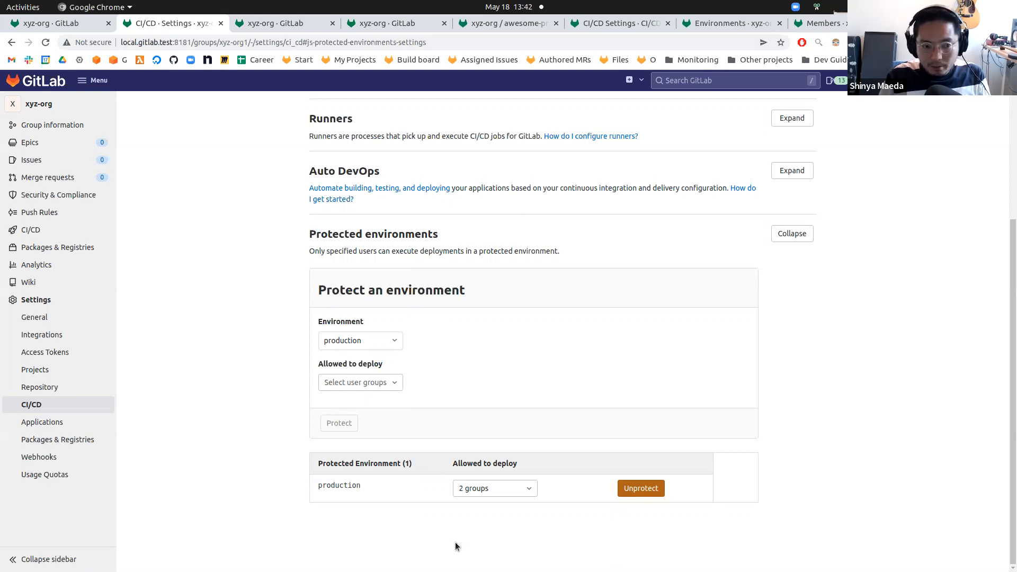
Review the production entry's allowed deploy groups alongside the Group-level UI for Protected Environment settings issue proposal.
click(493, 489)
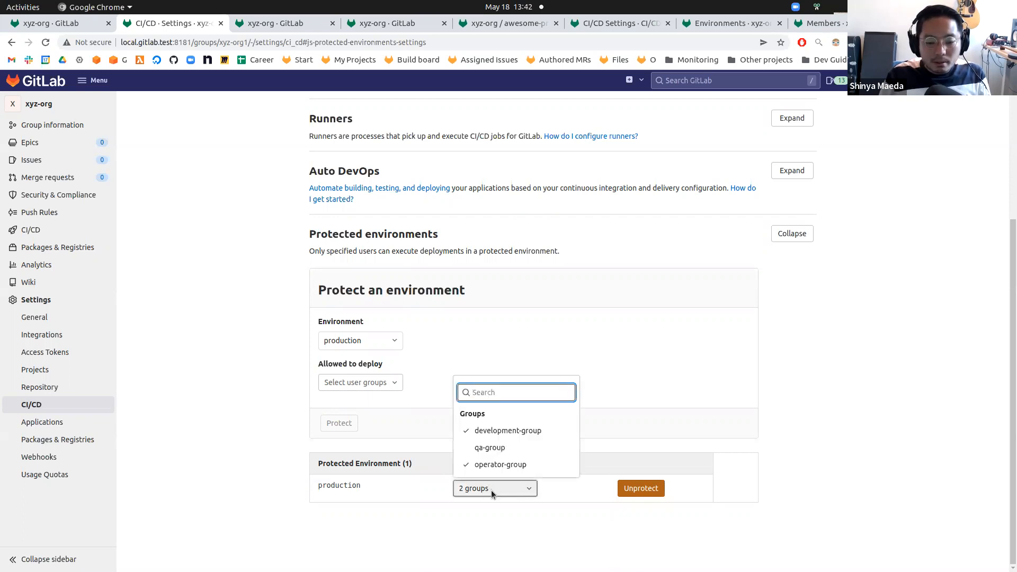
click(718, 487)
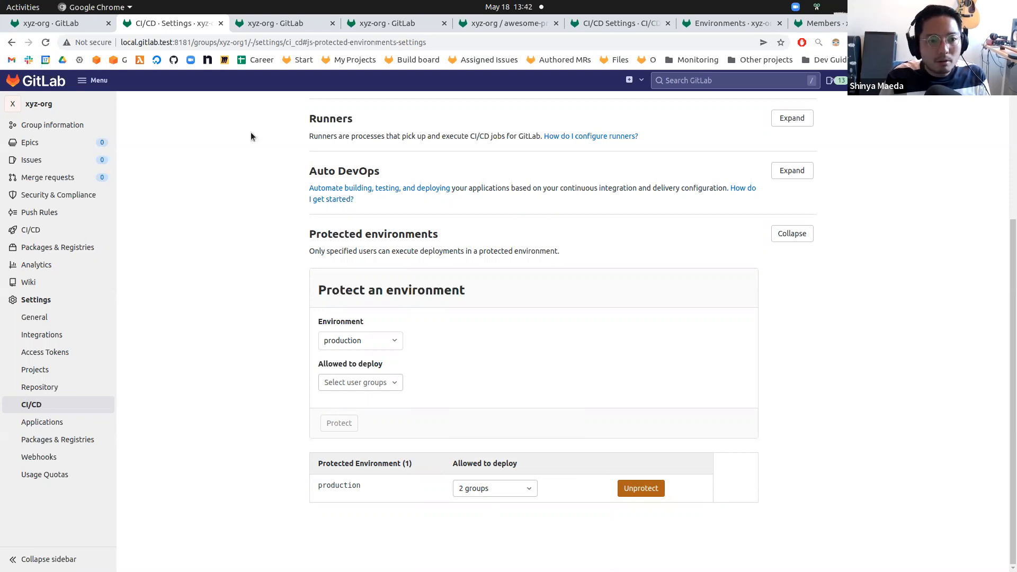
key(alt+Tab)
click(139, 211)
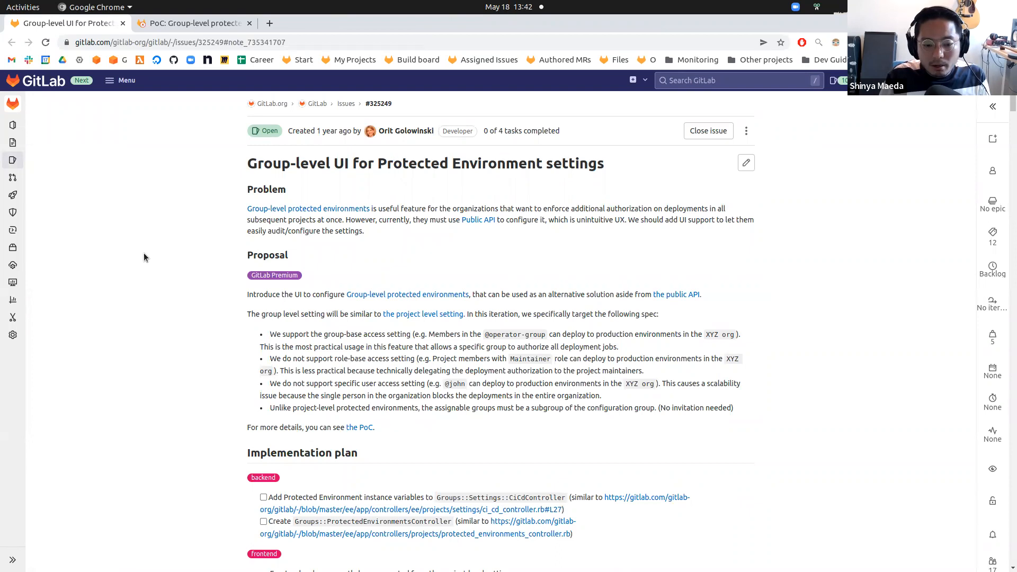
key(alt+Tab)
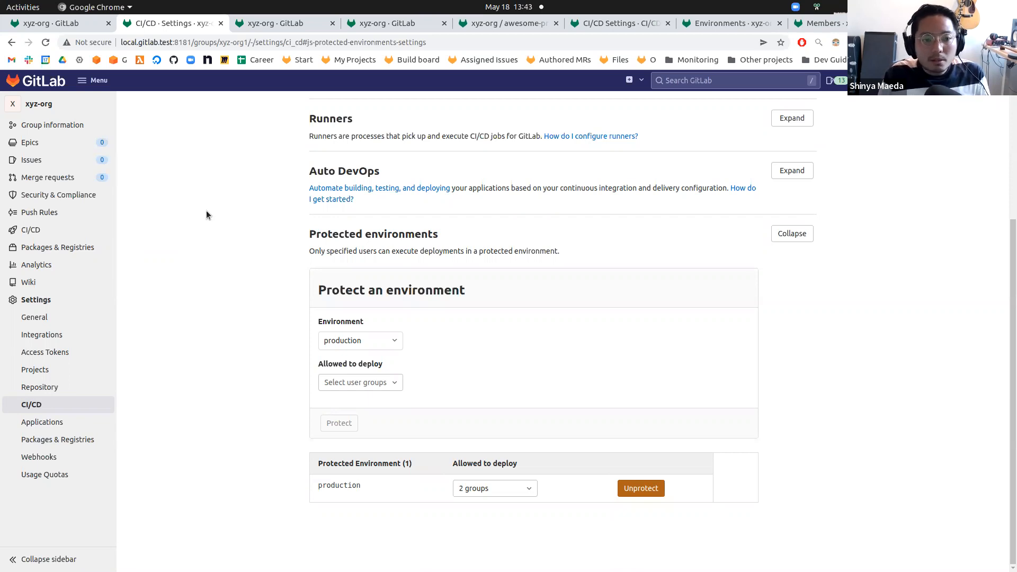
key(alt+Tab)
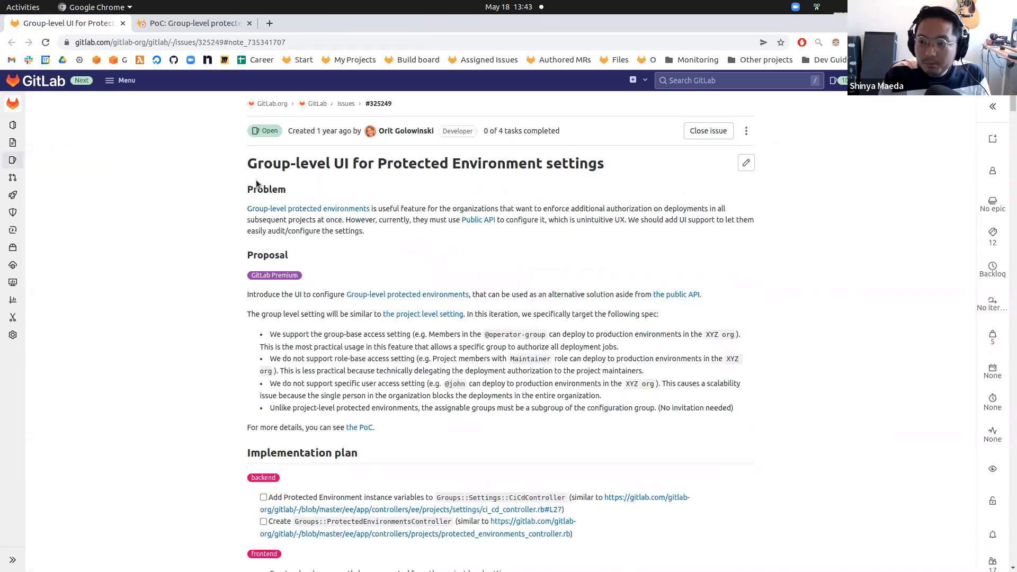